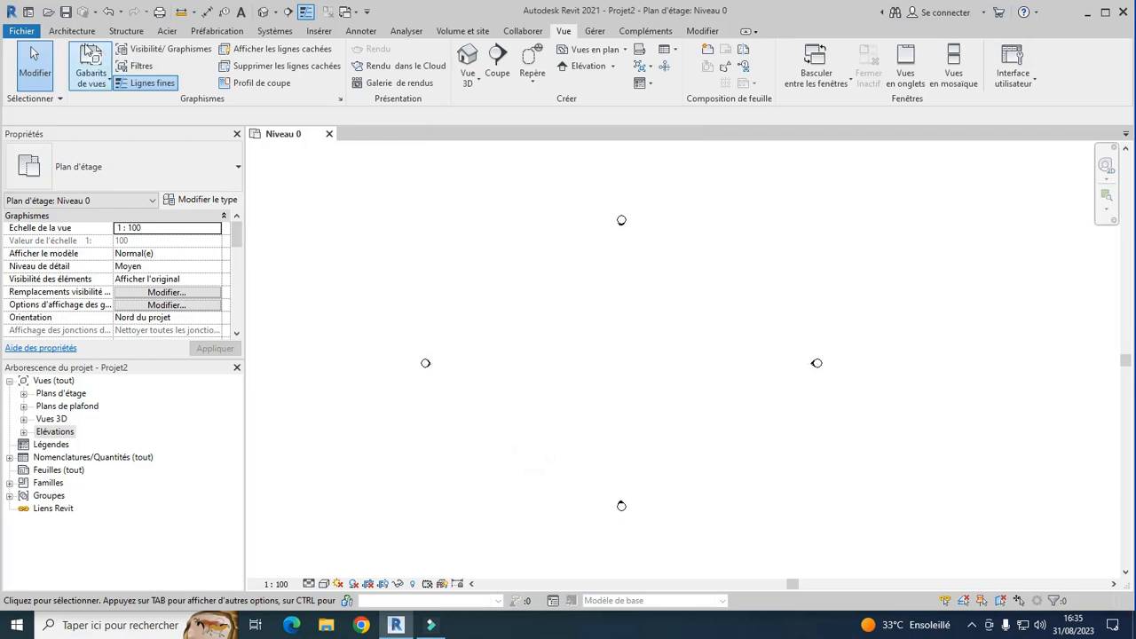
Step: Draw a horizontal reference plane from the west to the east elevation marker and name it AA
left_click(69, 30)
left_click(1020, 66)
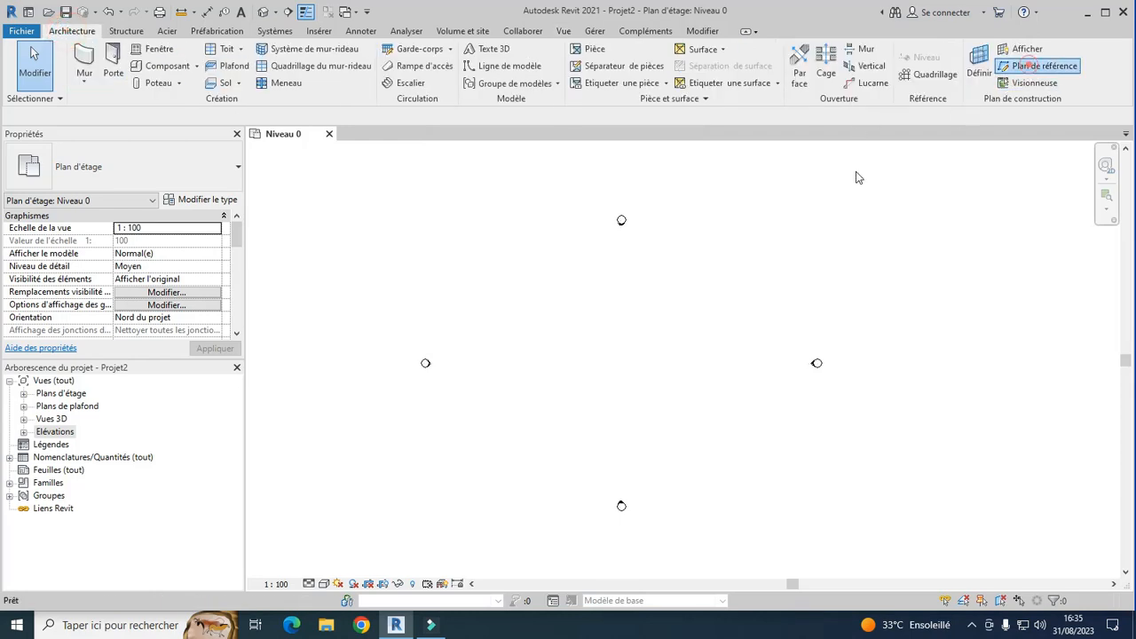
left_click(430, 363)
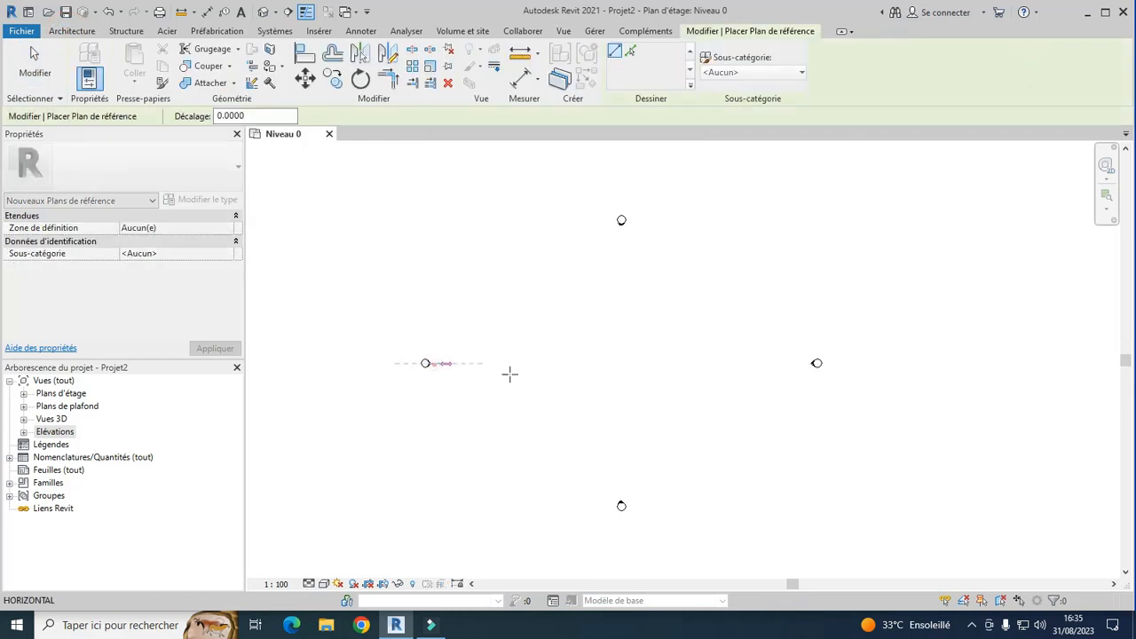
left_click(813, 363)
left_click(449, 373)
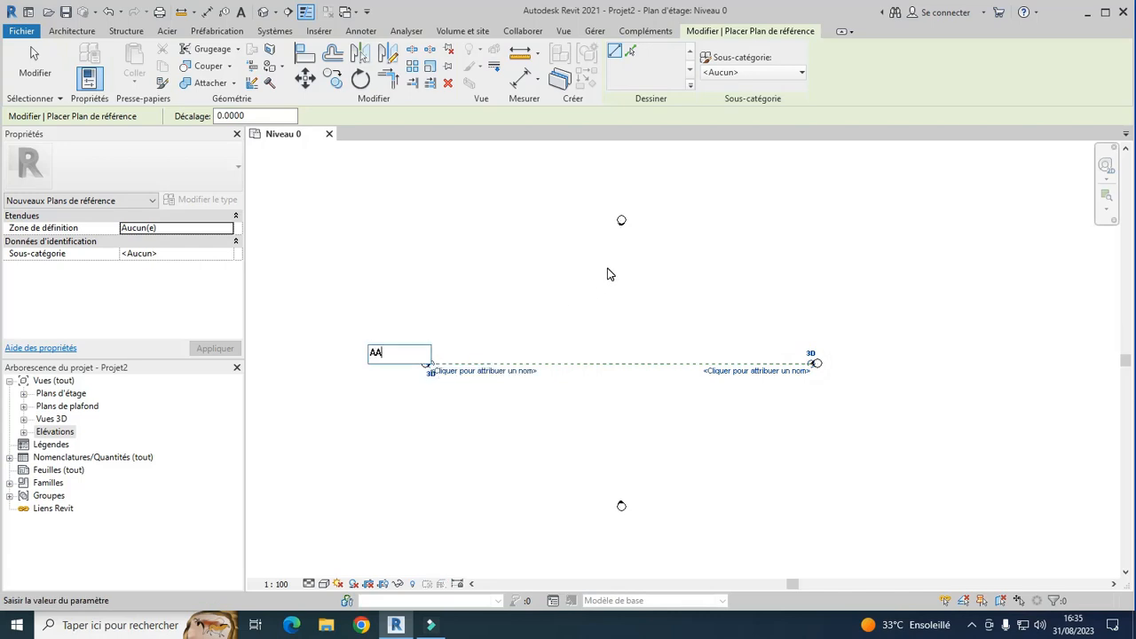
type("AA")
key("Return")
Step: Draw a vertical reference plane from the north to the south elevation marker and name it BB
left_click(622, 220)
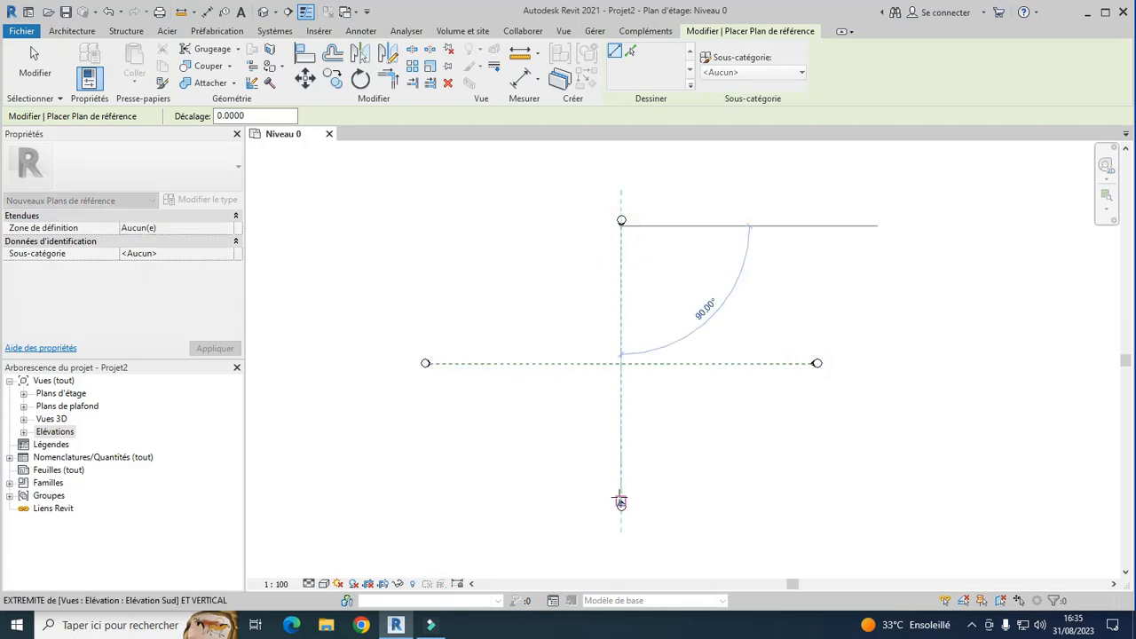
left_click(621, 503)
left_click(614, 444)
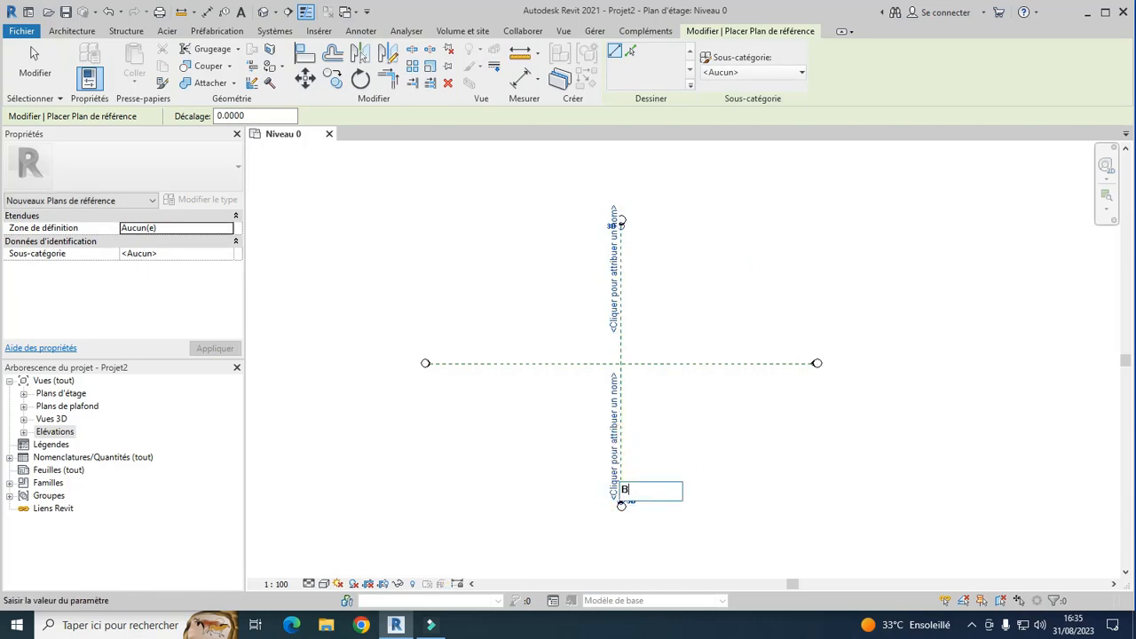
type("BB")
key("Return")
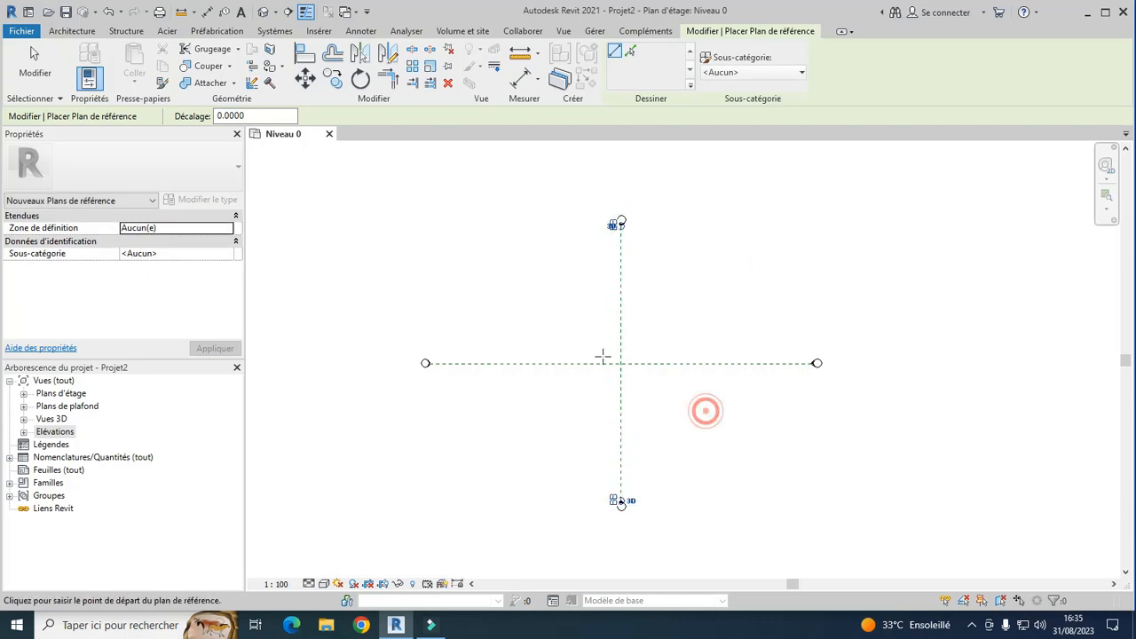
key("Escape")
key("Escape")
Step: Open the Elévation Nord view and set the elevation of Niveau 4 to 330
left_click(24, 433)
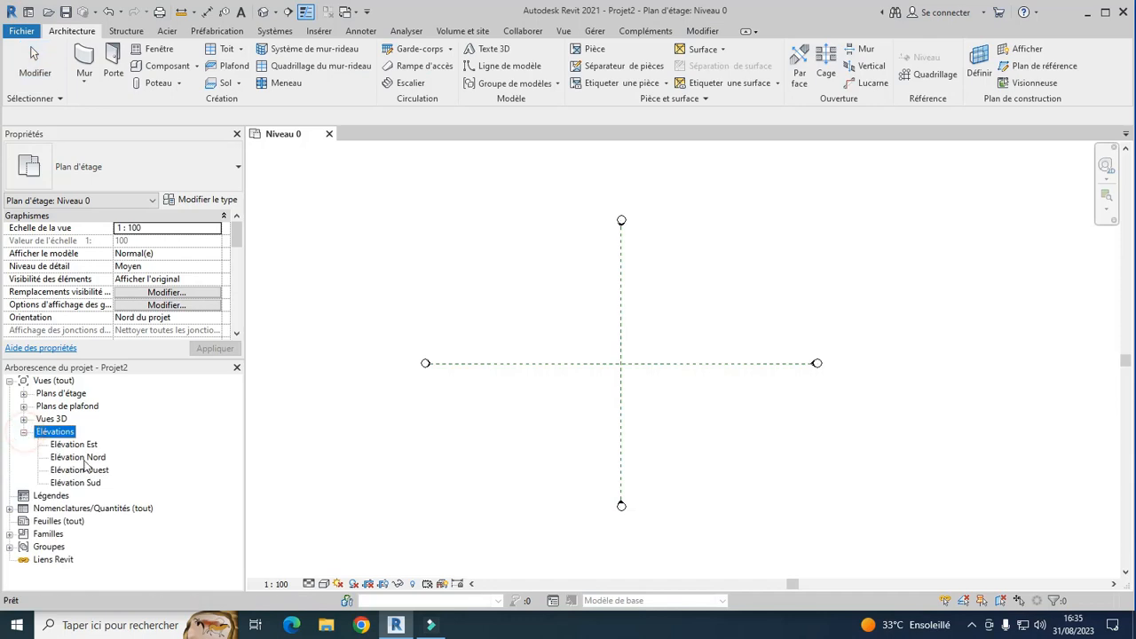
double_click(98, 460)
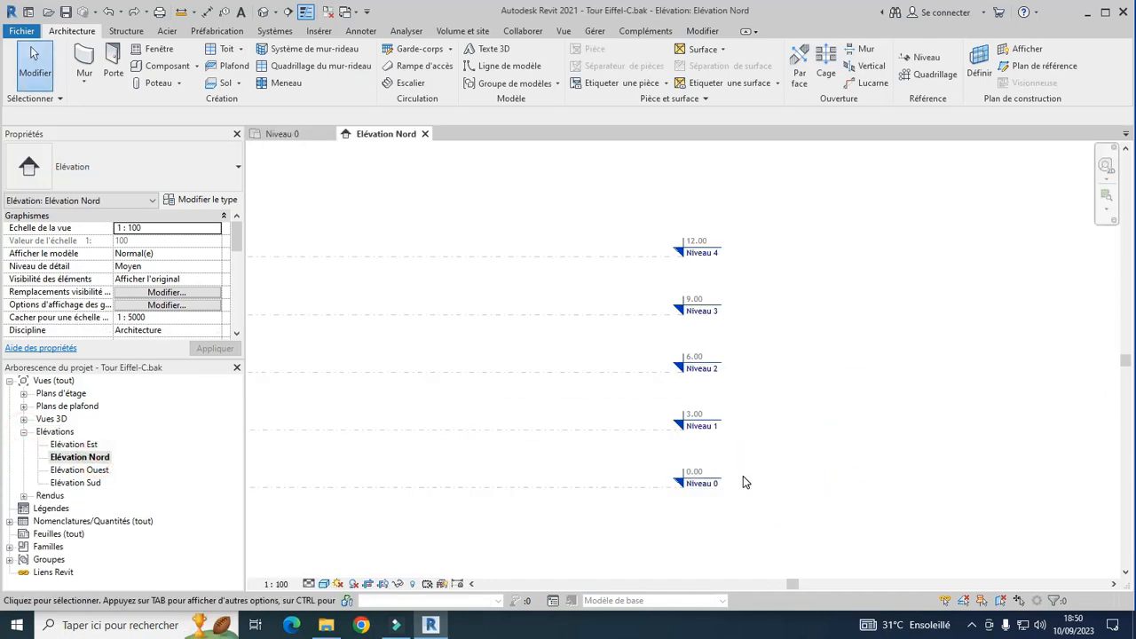
scroll(706, 306, "up", 5)
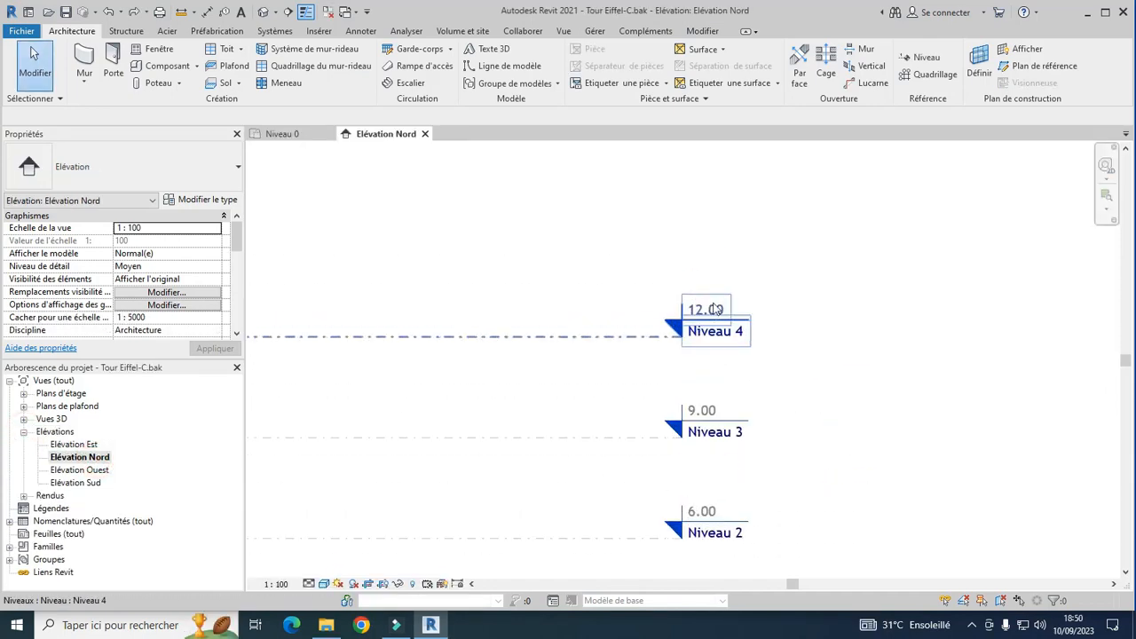
scroll(708, 311, "up", 2)
left_click(745, 328)
left_click(745, 328)
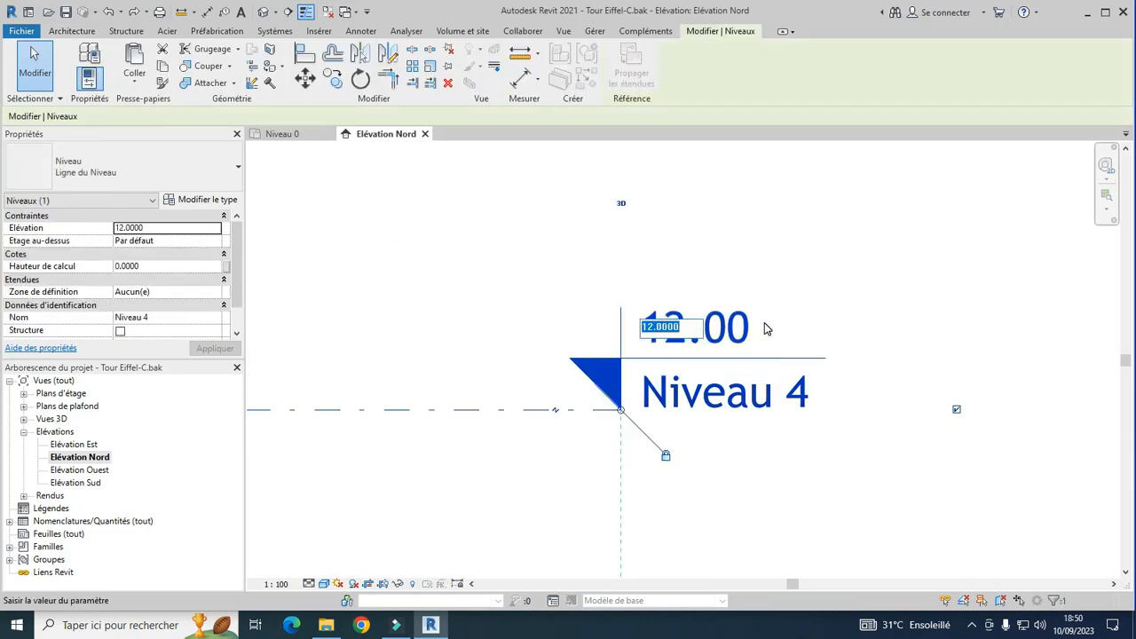
type("330")
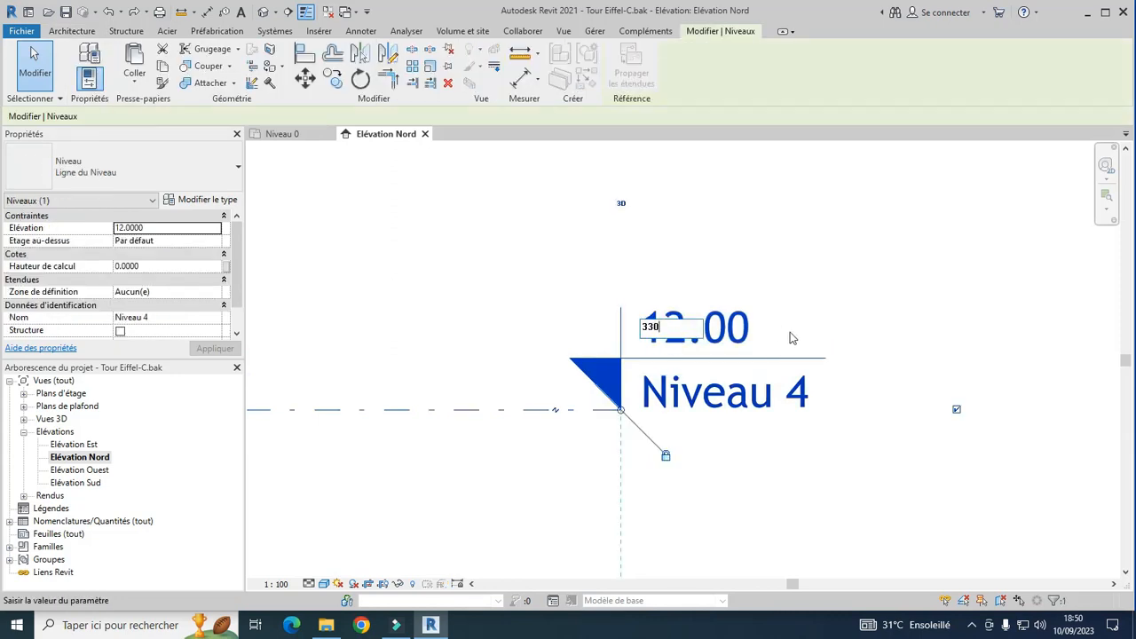
key("Return")
Step: Set the elevation of Niveau 3 to 276.13
scroll(991, 325, "down", 3)
scroll(772, 338, "up", 2)
scroll(763, 390, "up", 2)
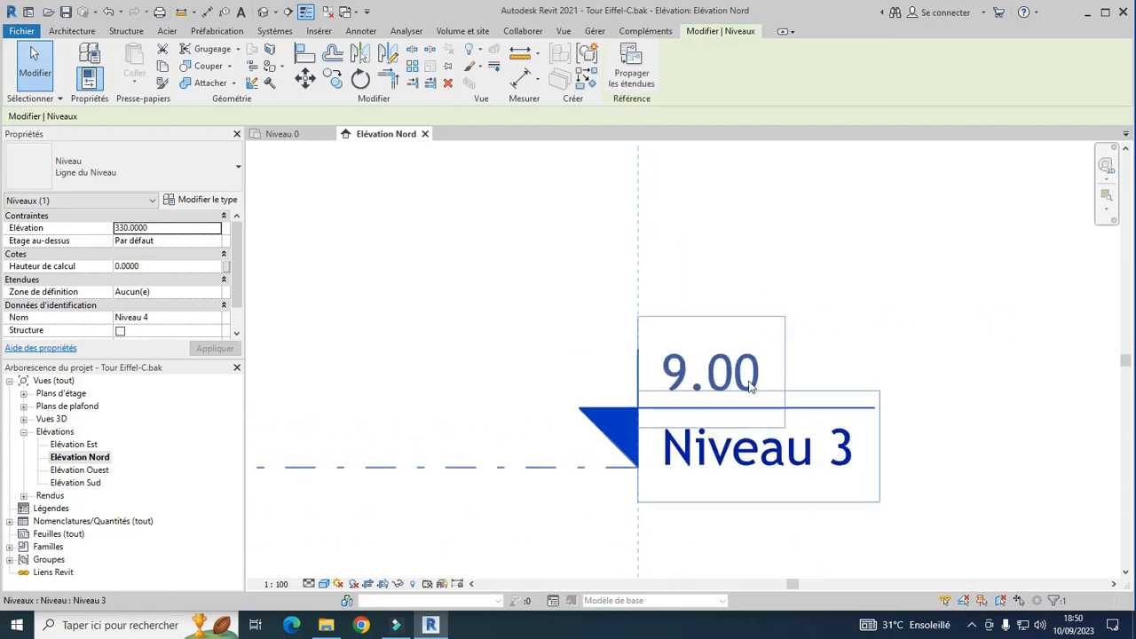
left_click(746, 383)
left_click(746, 384)
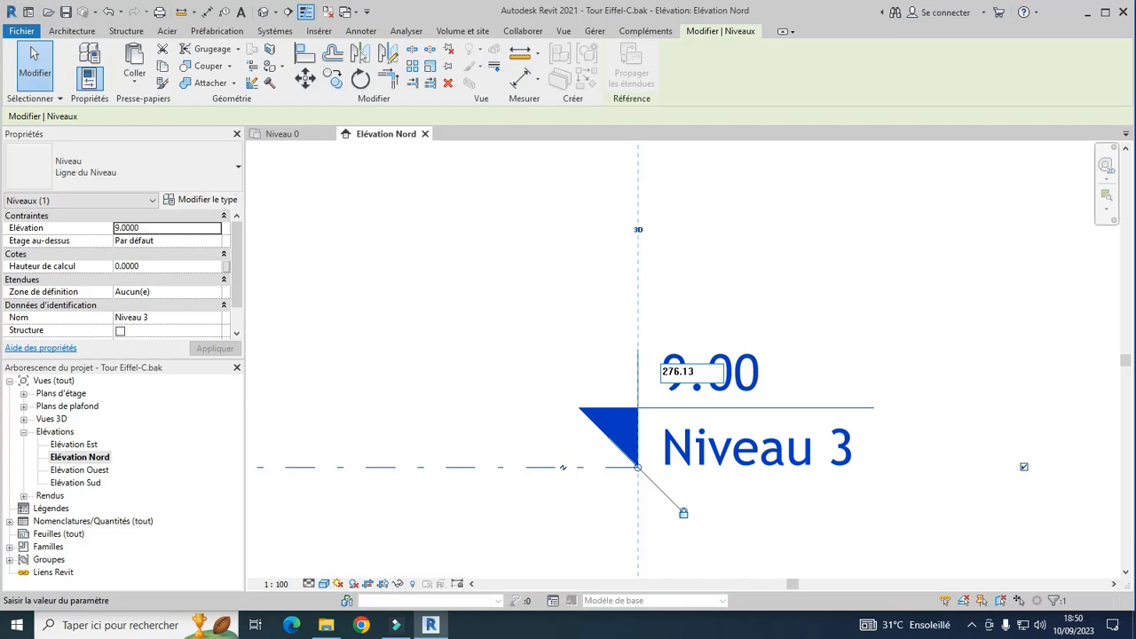
key("Return")
Step: Set the elevation of Niveau 2 to 115.73
scroll(928, 358, "down", 3)
scroll(696, 335, "up", 4)
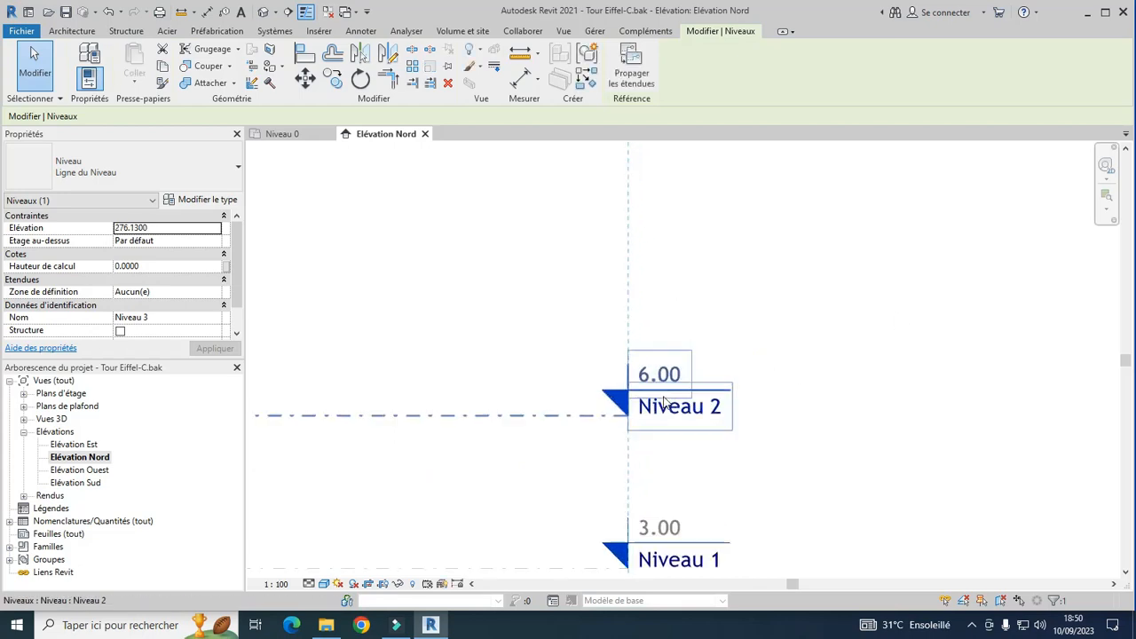
left_click(675, 359)
left_click(674, 359)
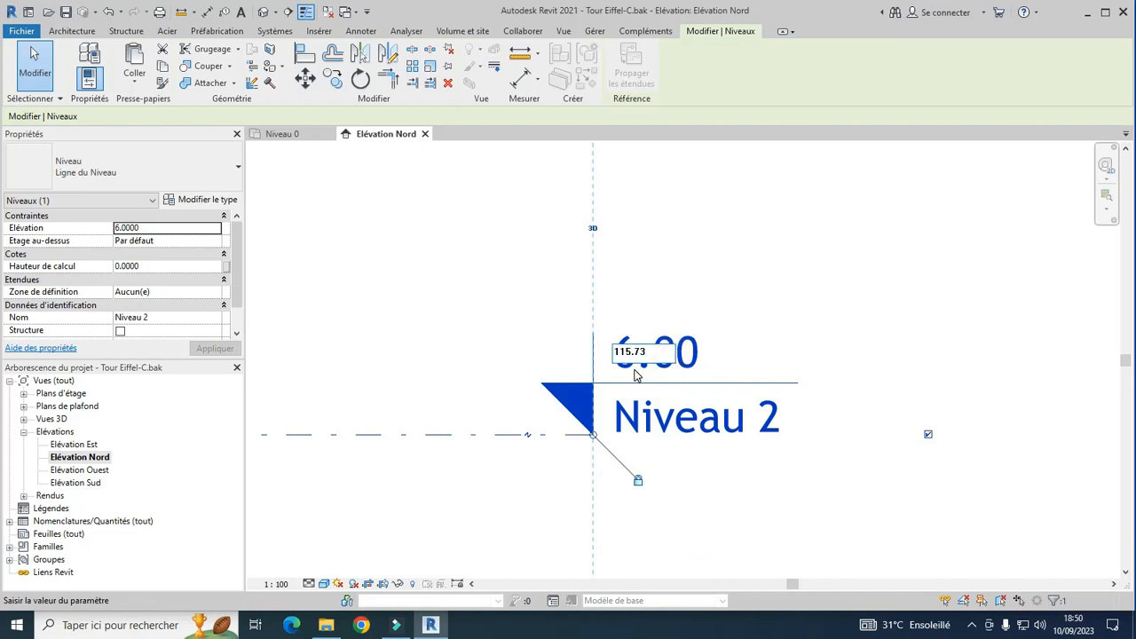
key("Return")
Step: Set the elevation of Niveau 1 to 57.63
scroll(823, 358, "down", 2)
scroll(761, 419, "up", 3)
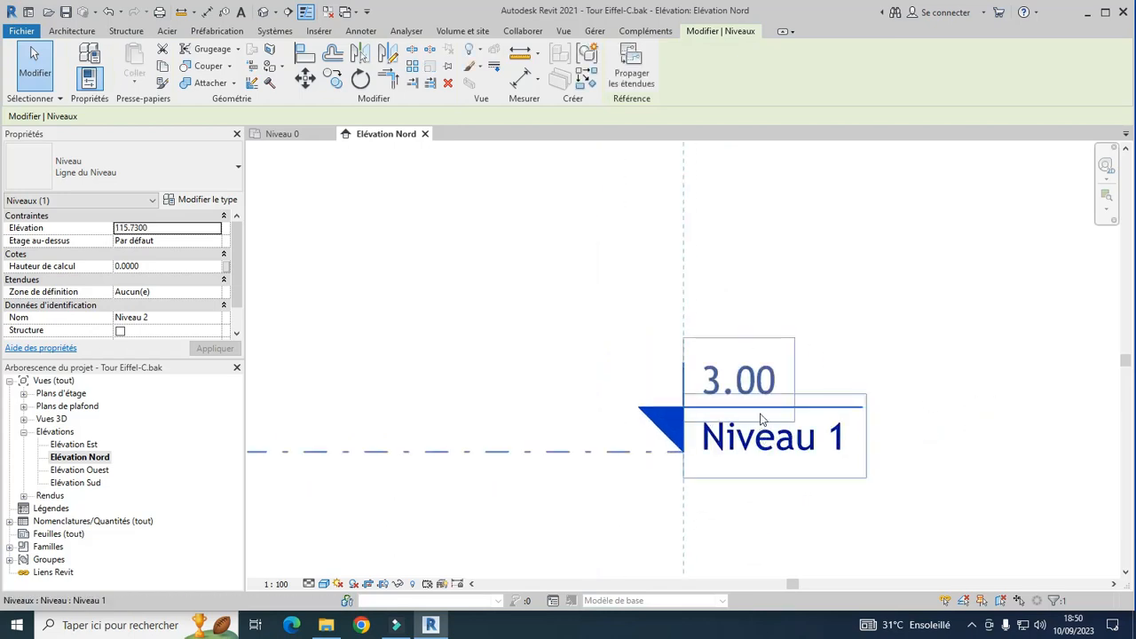
double_click(752, 391)
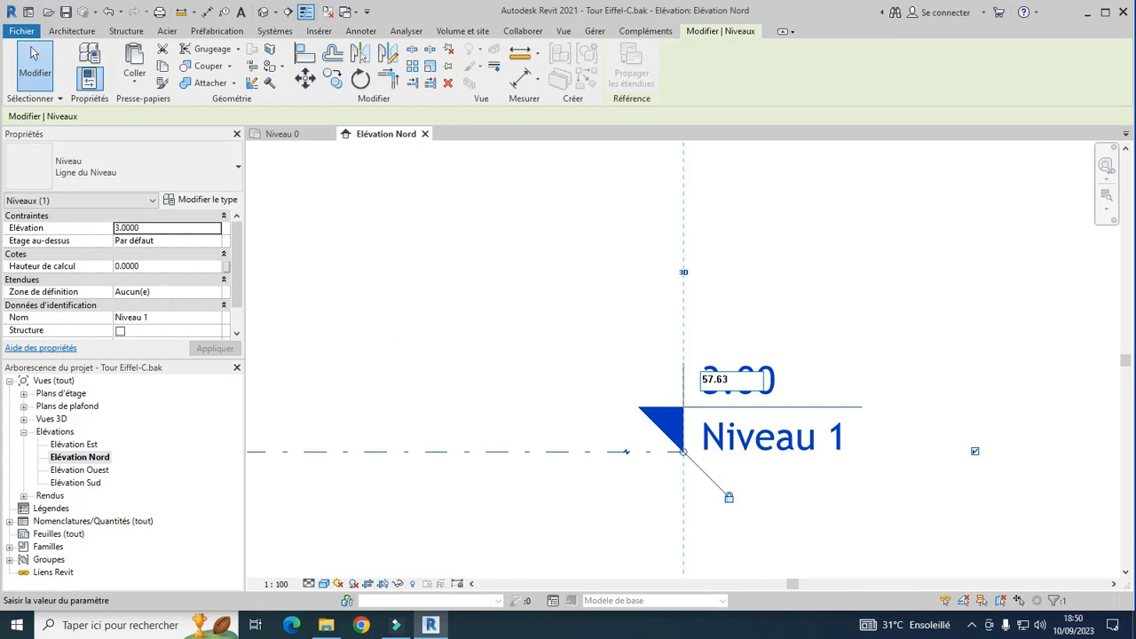
left_click(743, 389)
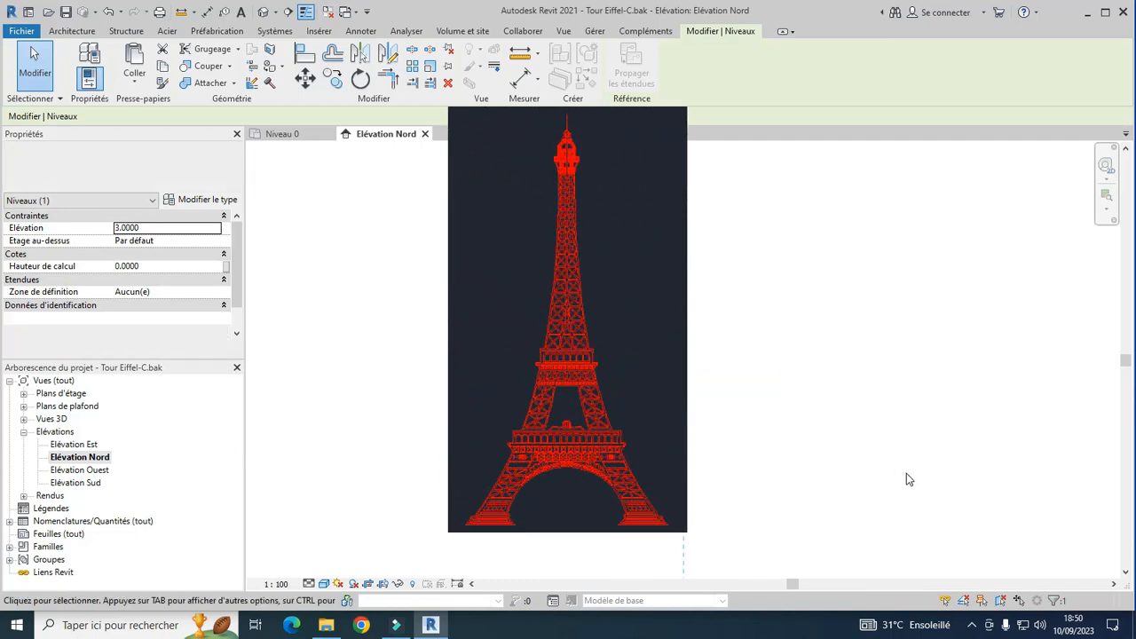
scroll(785, 345, "down", 4)
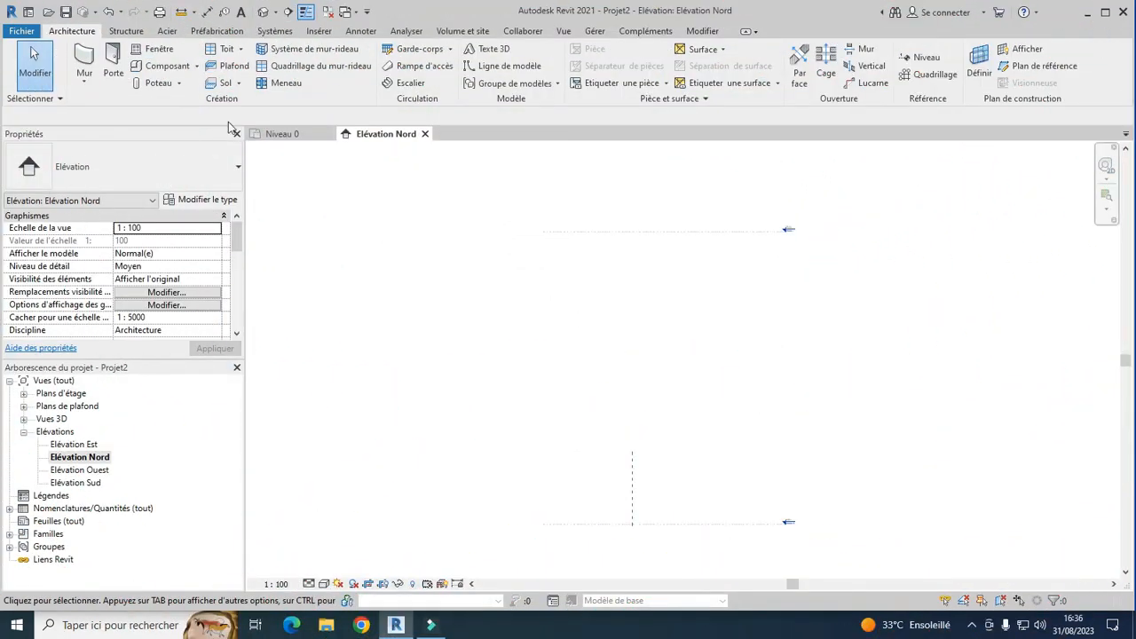
Step: Create an in-place component in the Modèles génériques category, keeping the proposed name
left_click(196, 67)
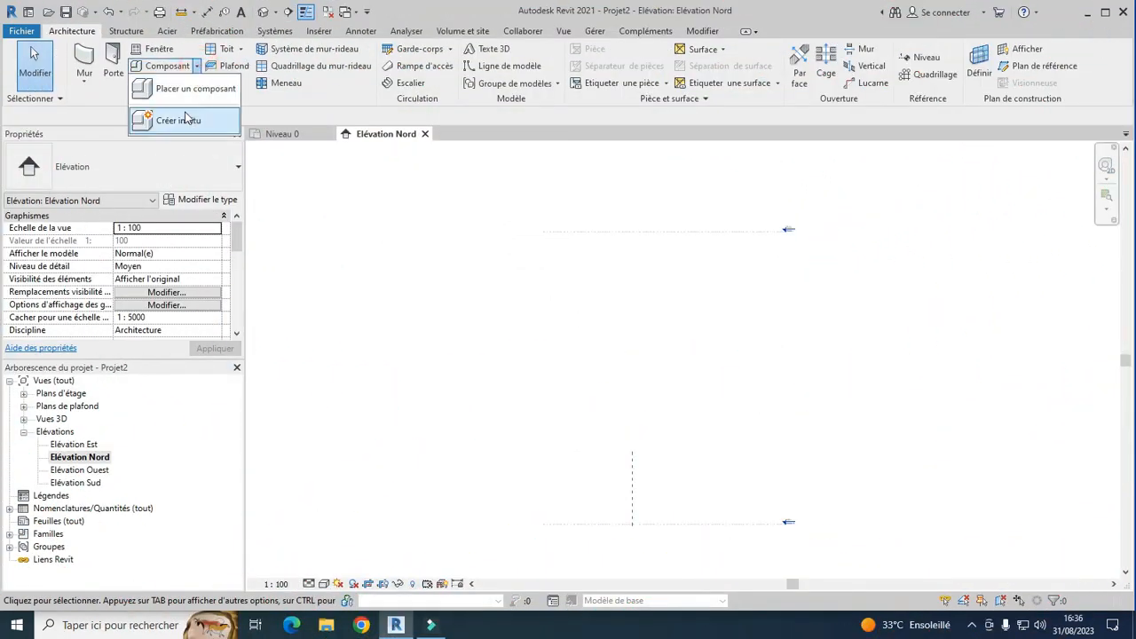
left_click(180, 123)
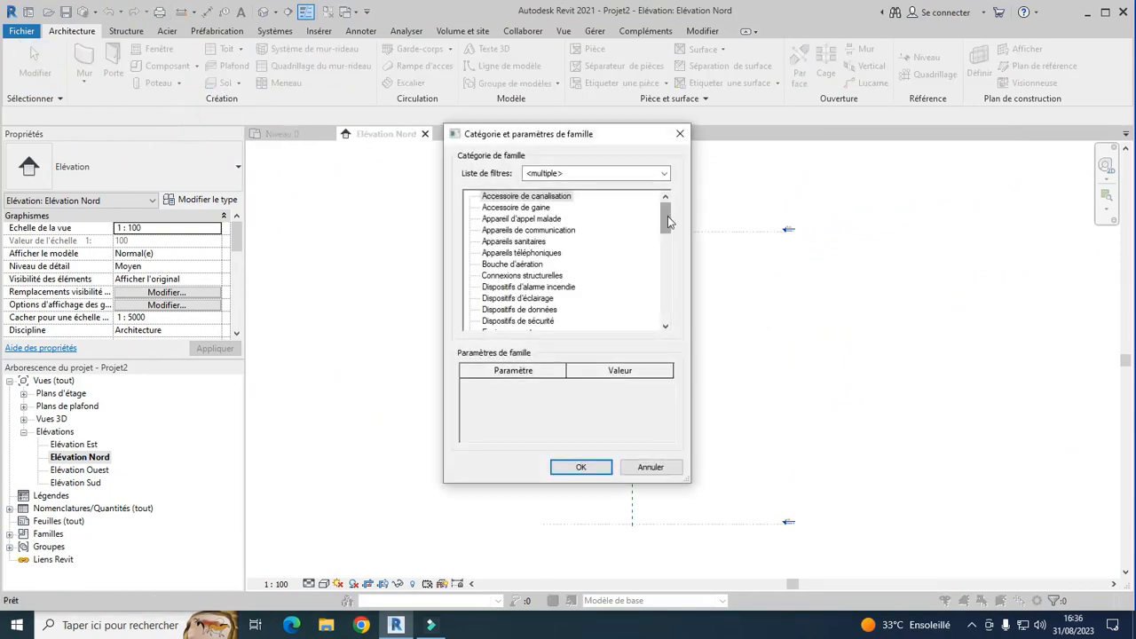
left_click_drag(670, 222, 666, 275)
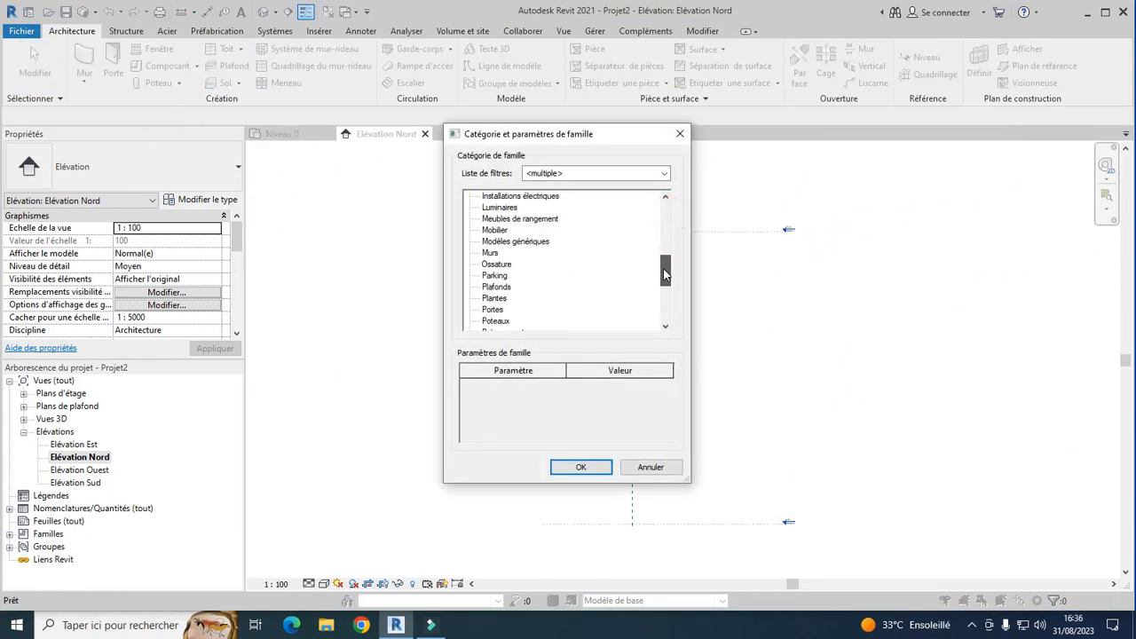
left_click(519, 242)
left_click(581, 466)
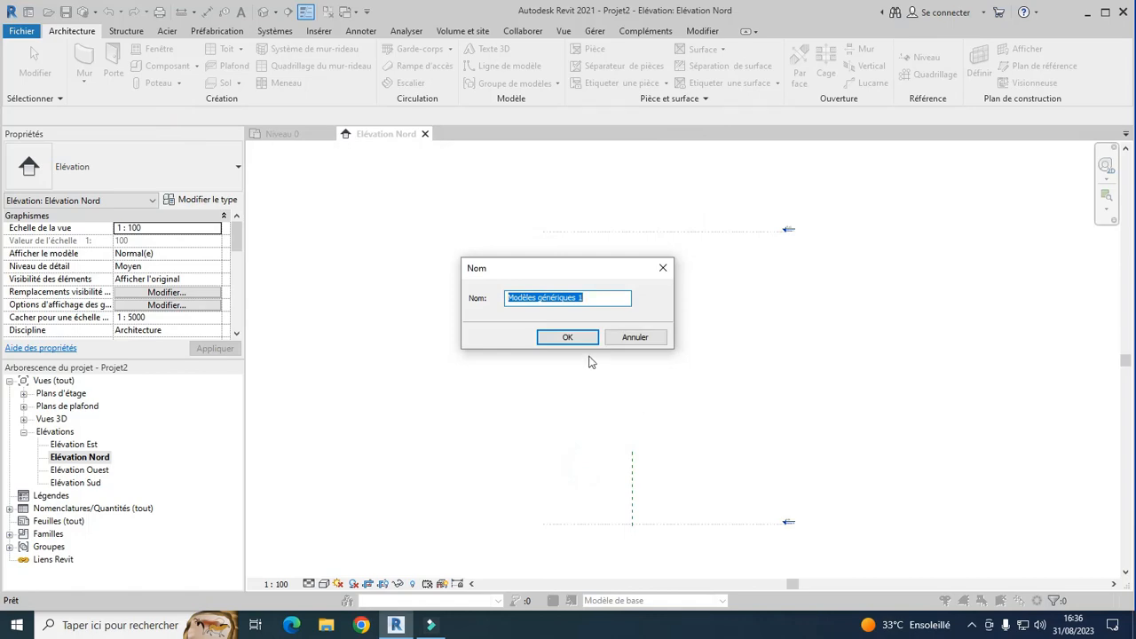
left_click(568, 339)
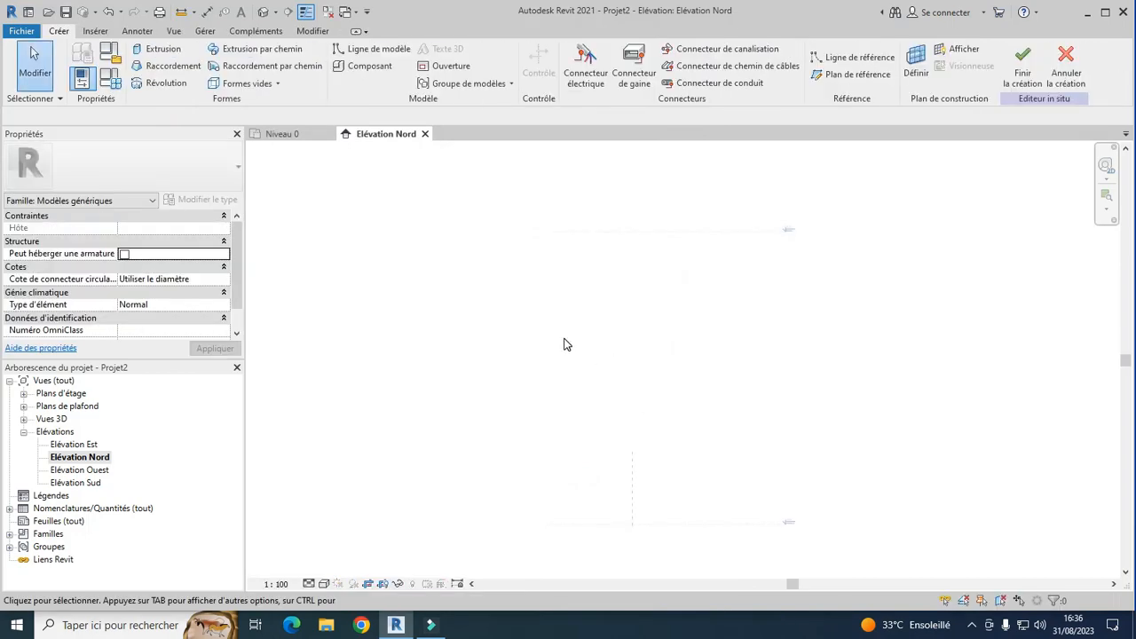
Step: Start an extrusion with reference plane AA as its work plane
left_click(162, 49)
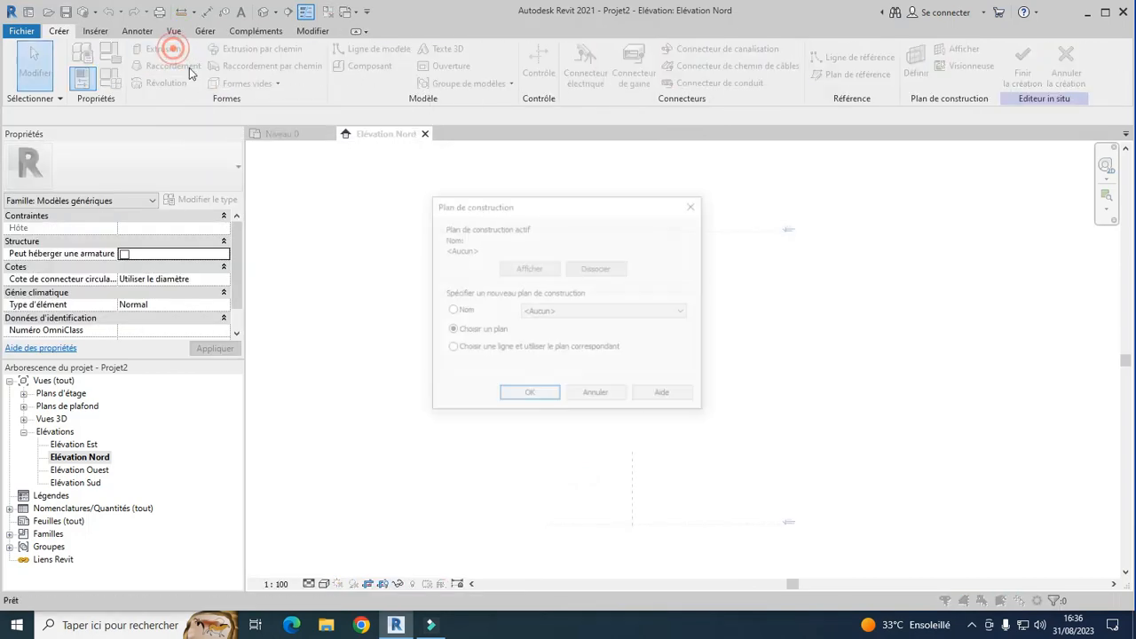
left_click(451, 311)
left_click(683, 311)
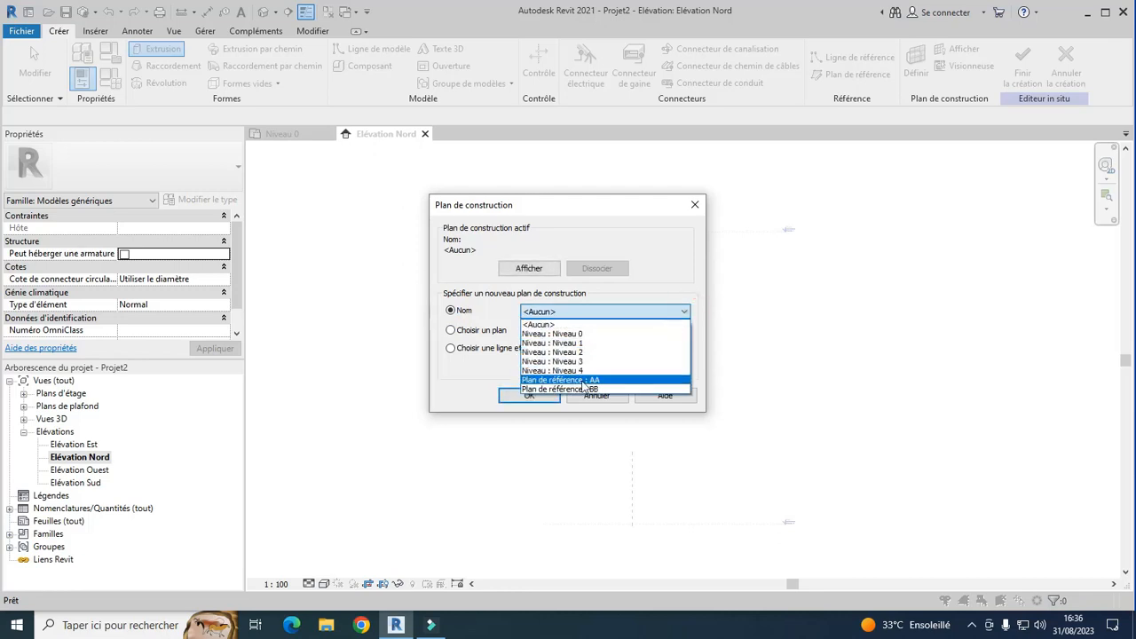
left_click(582, 380)
left_click(537, 396)
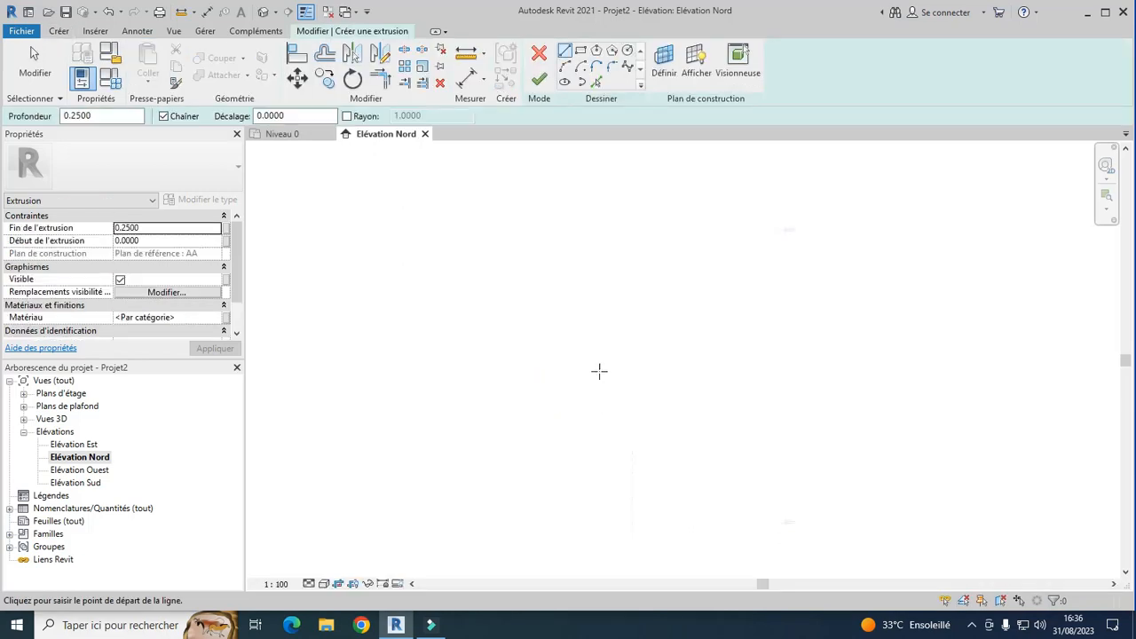
Step: Import the CAD file Tour Eiffel.dwg into the extrusion sketch with units in mètre and Manuel - Centre positioning
left_click(96, 32)
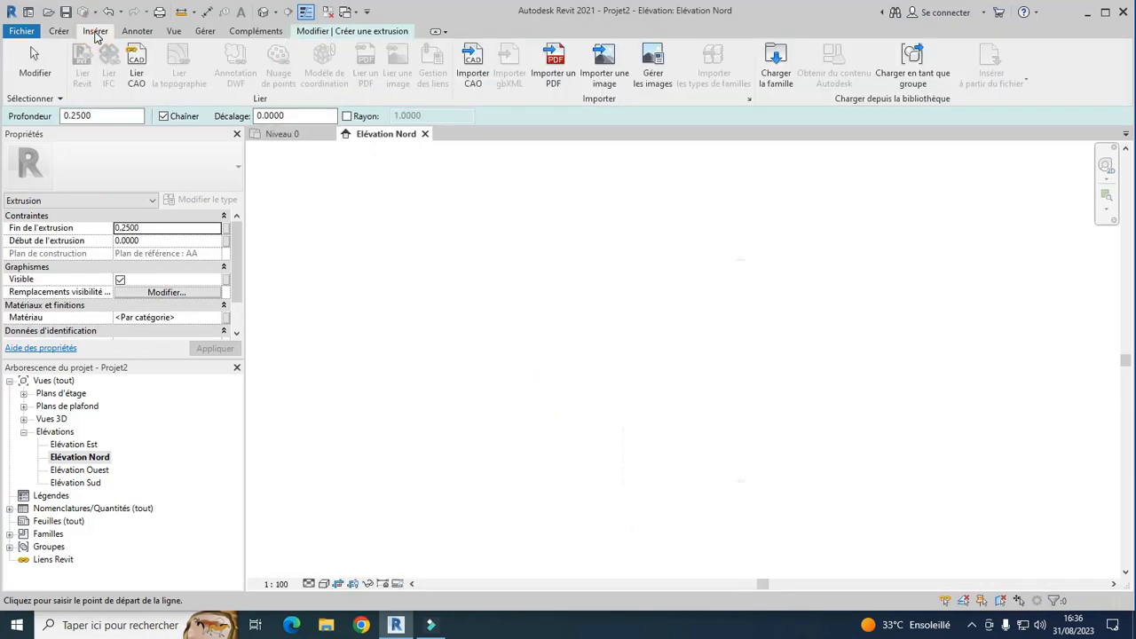
left_click(471, 78)
double_click(426, 183)
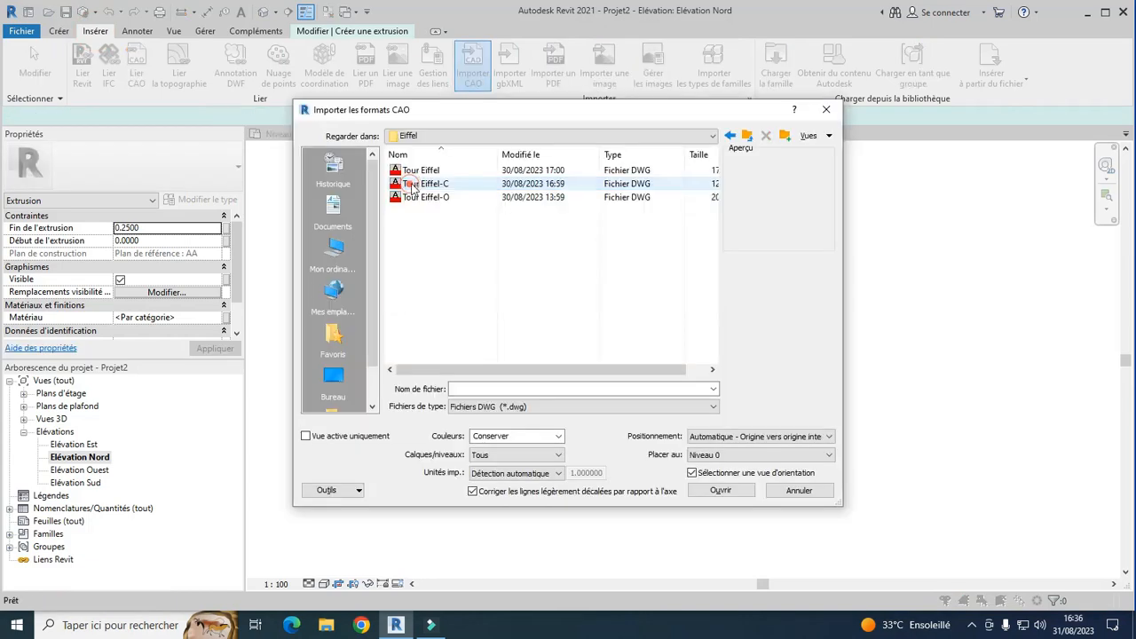
left_click(421, 169)
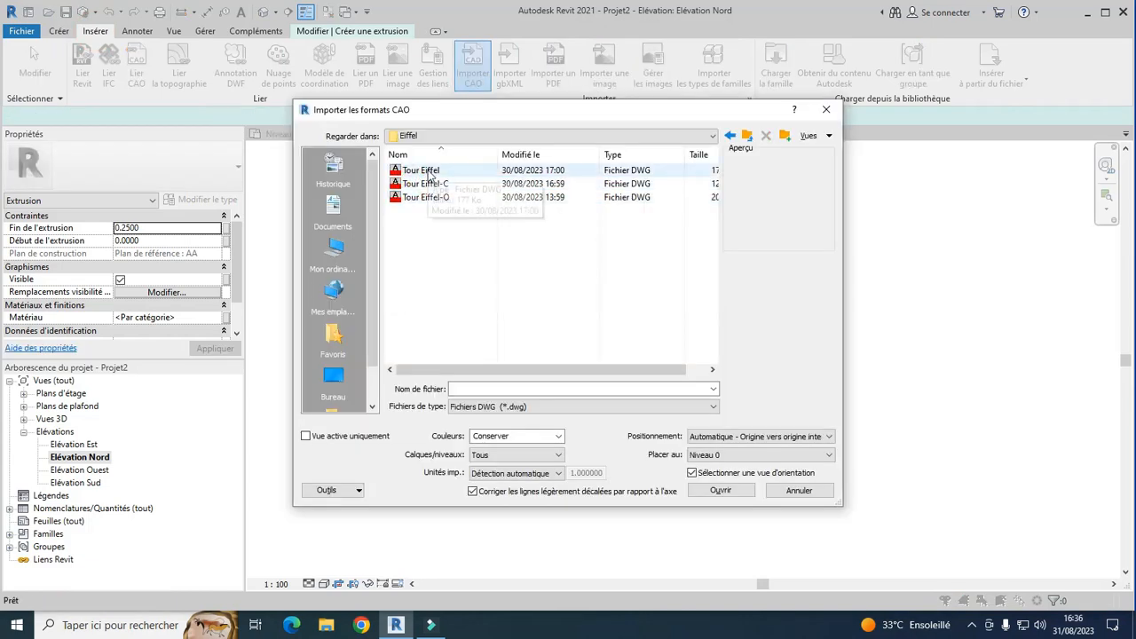
left_click(557, 473)
left_click(481, 514)
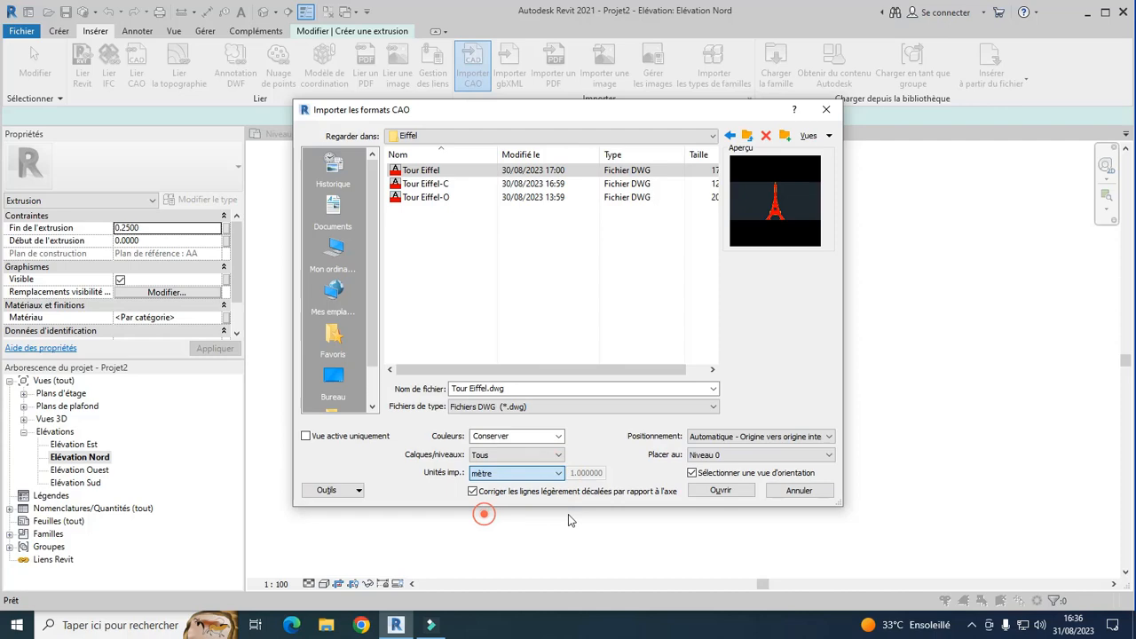
left_click(830, 439)
left_click(703, 475)
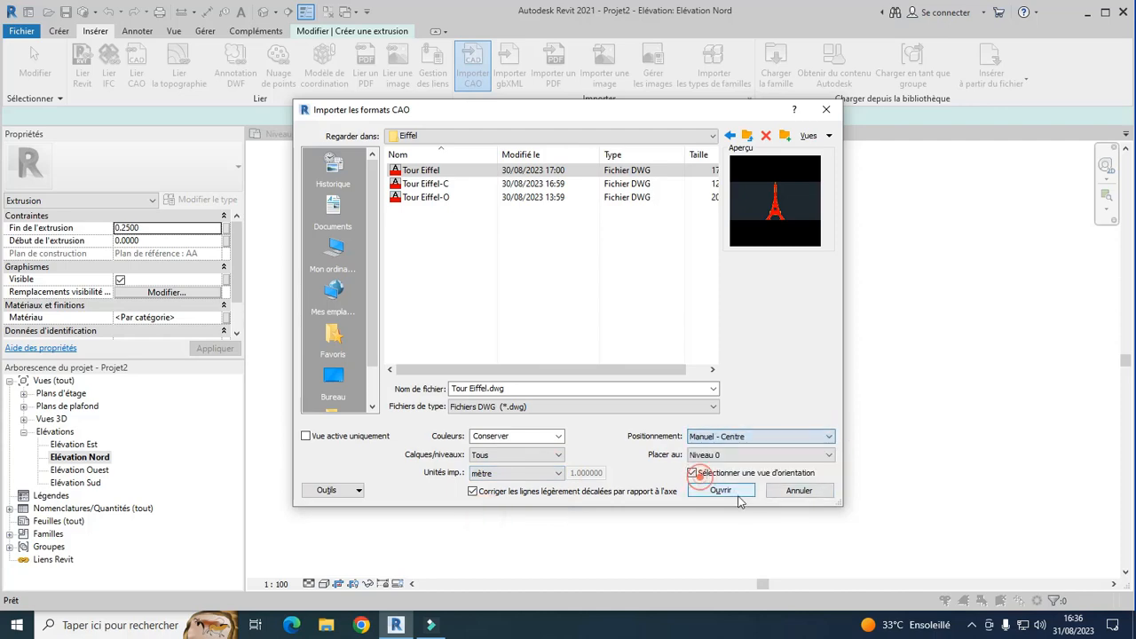
left_click(721, 491)
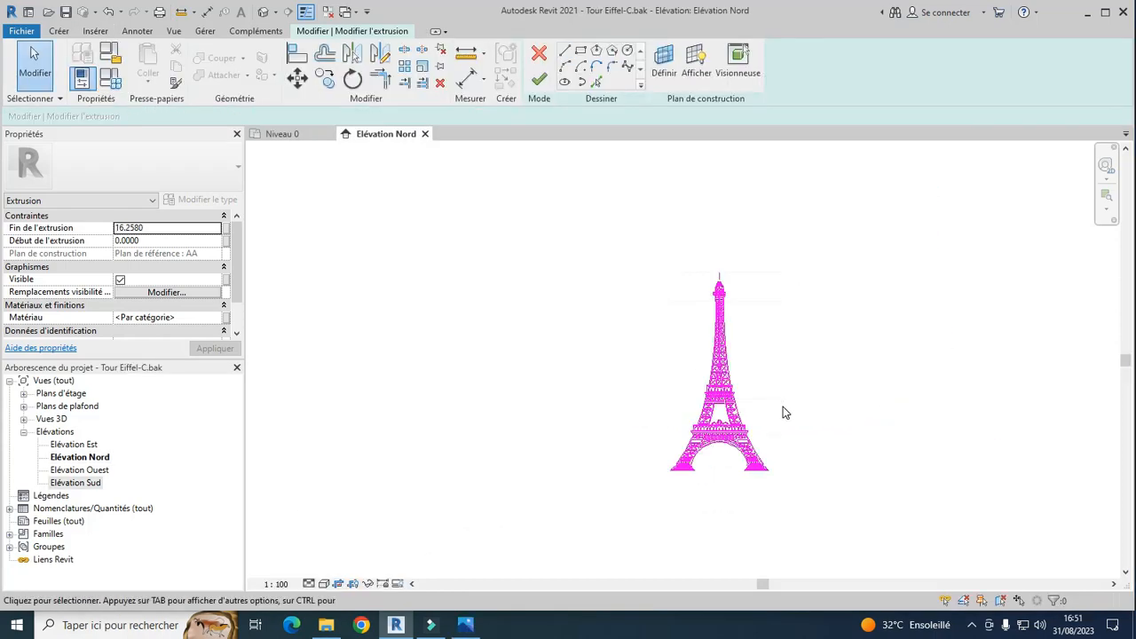
Step: Assign the Metal material to the Eiffel Tower extrusion and finish its sketch
scroll(782, 394, "up", 2)
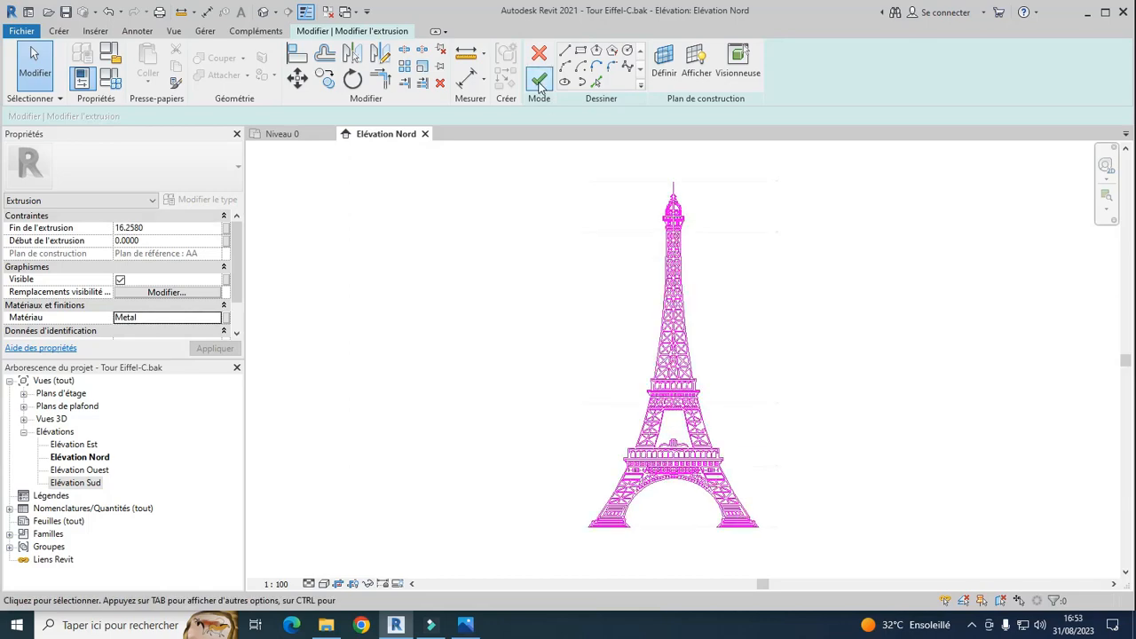
left_click(538, 80)
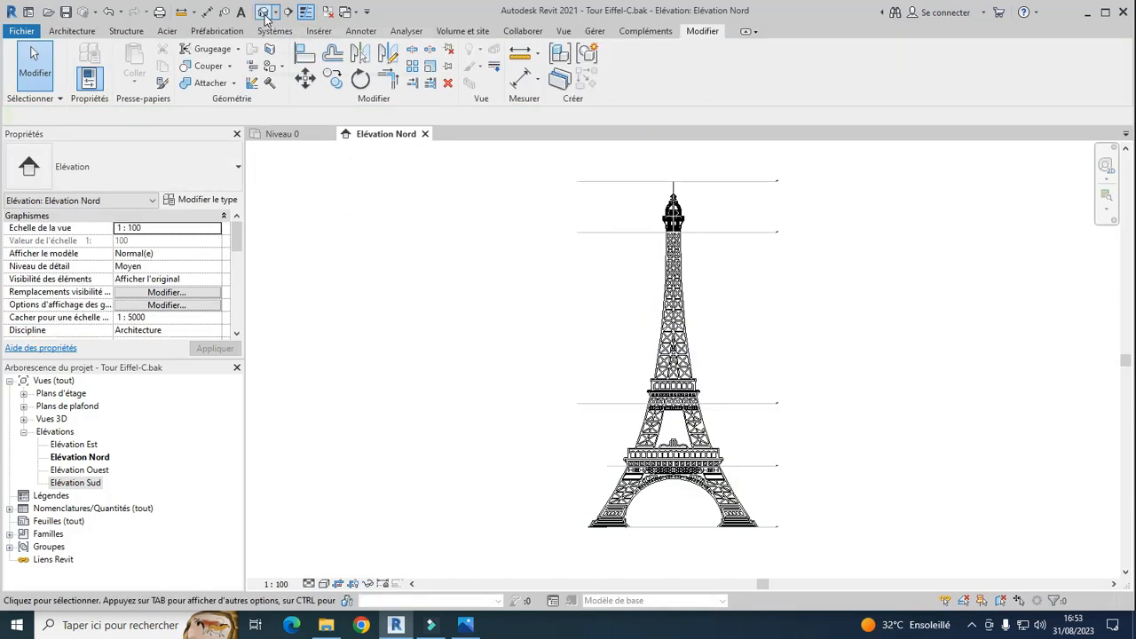
Step: In the 3D view from the right, stretch the tower extrusion's depth to slightly more than the width of the tower's base
left_click(263, 12)
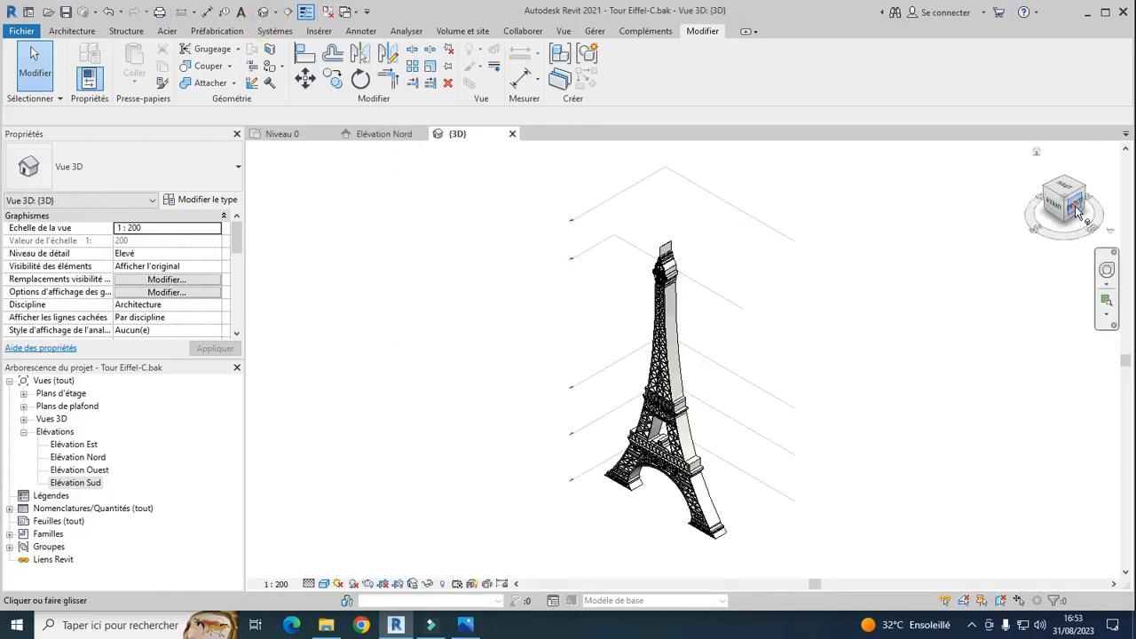
left_click(1076, 211)
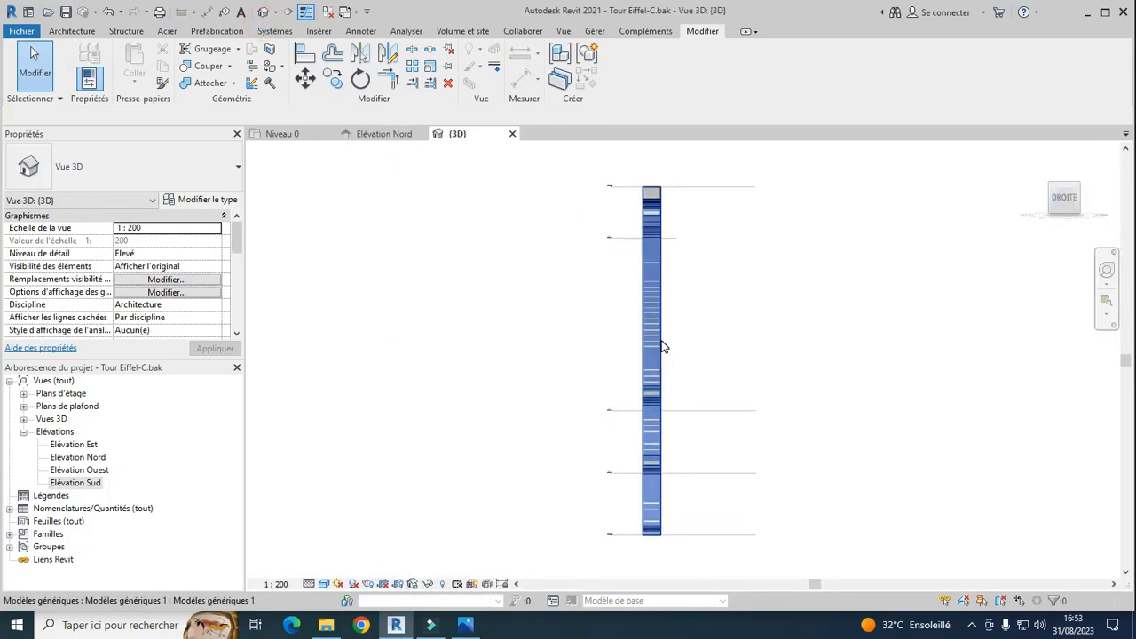
left_click(676, 367)
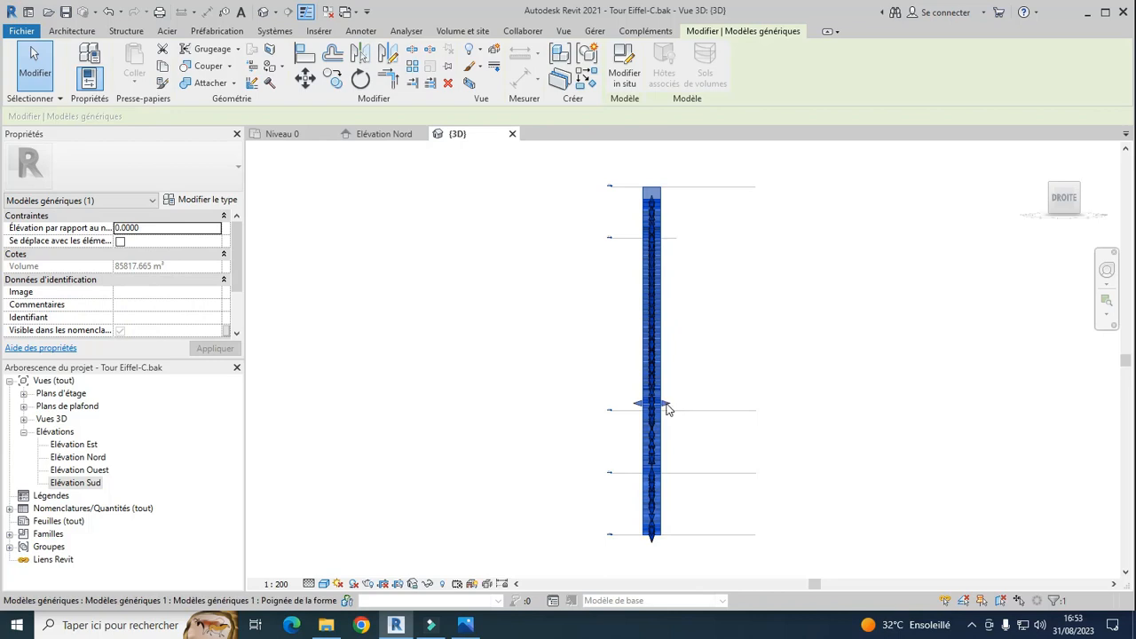
left_click_drag(666, 407, 813, 417)
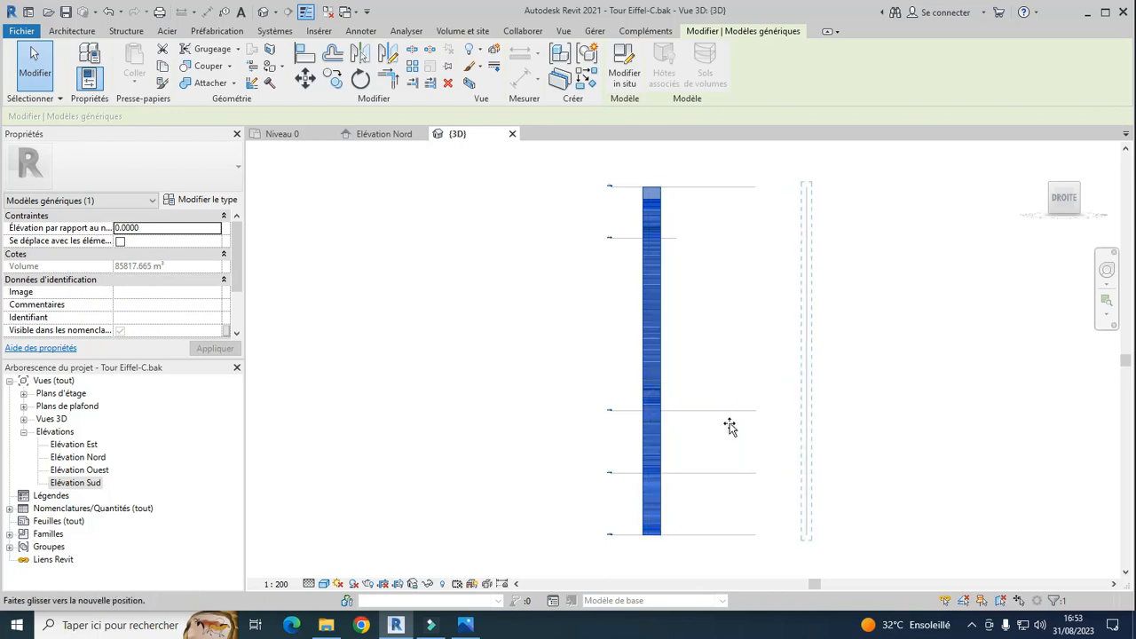
left_click(859, 352)
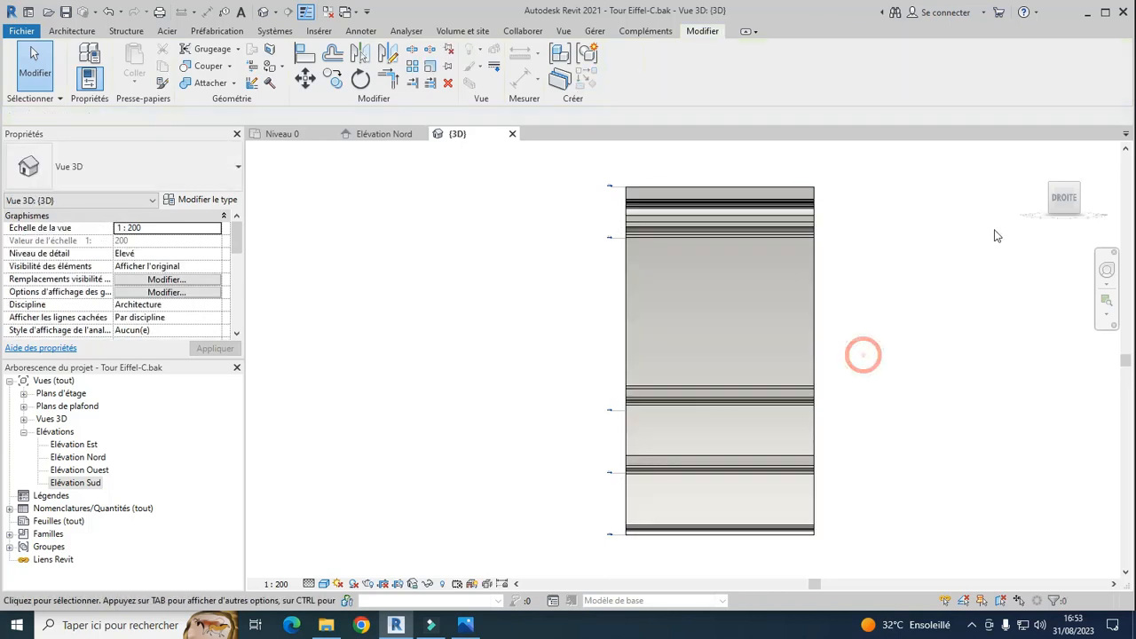
left_click(1040, 160)
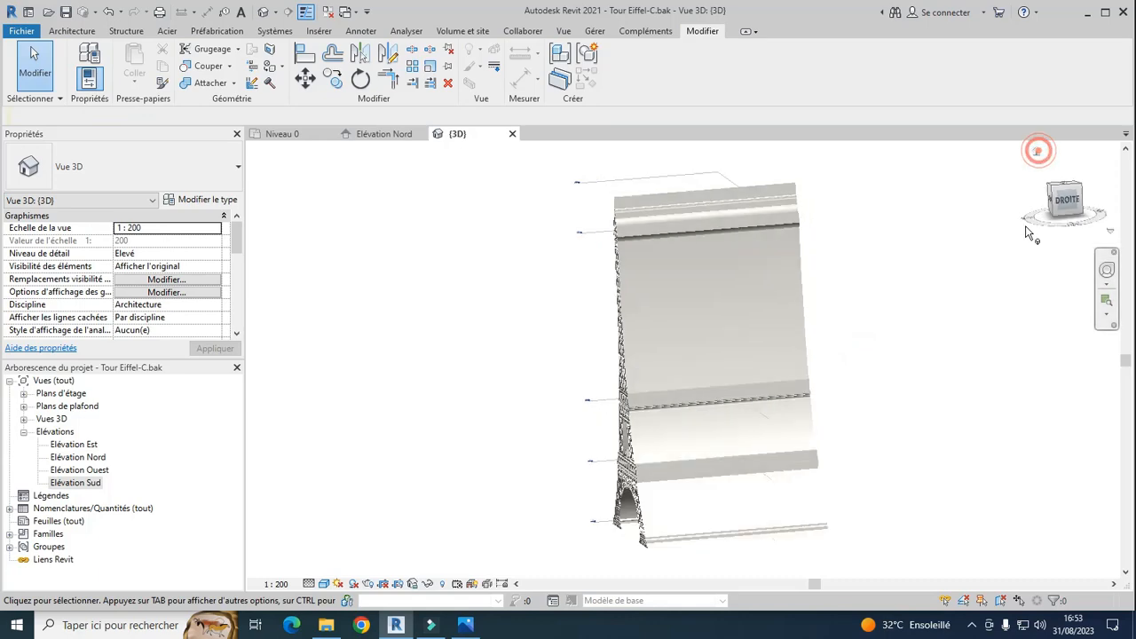
Step: Edit the tower component in place and start a void extrusion on reference plane BB, viewed from the right
left_click(1074, 210)
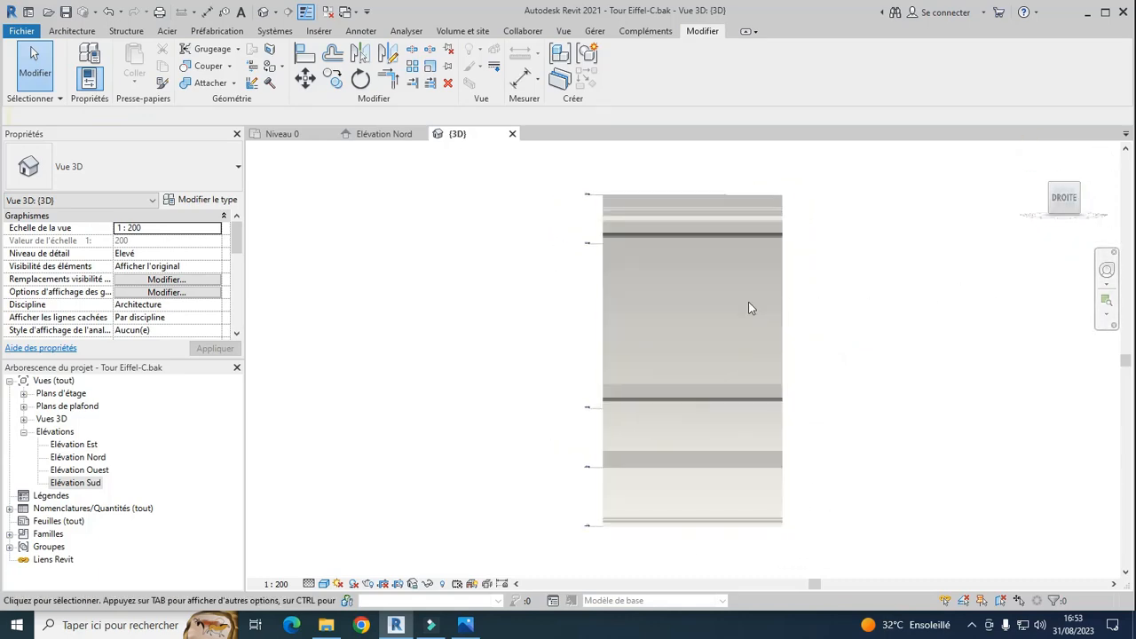
left_click(725, 327)
left_click(624, 67)
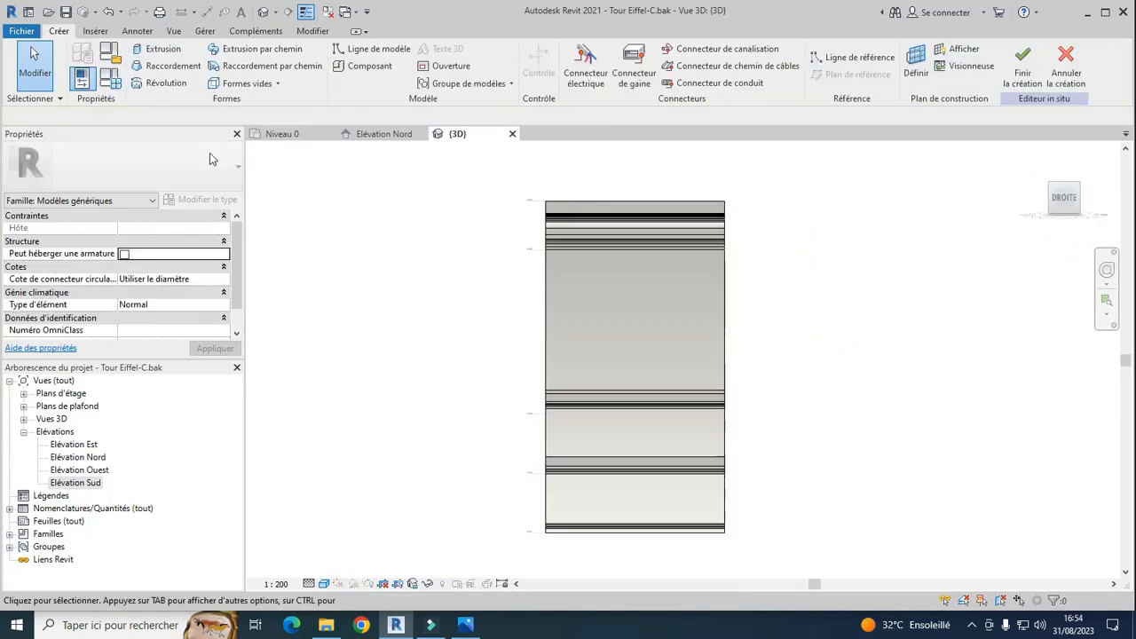
left_click(278, 84)
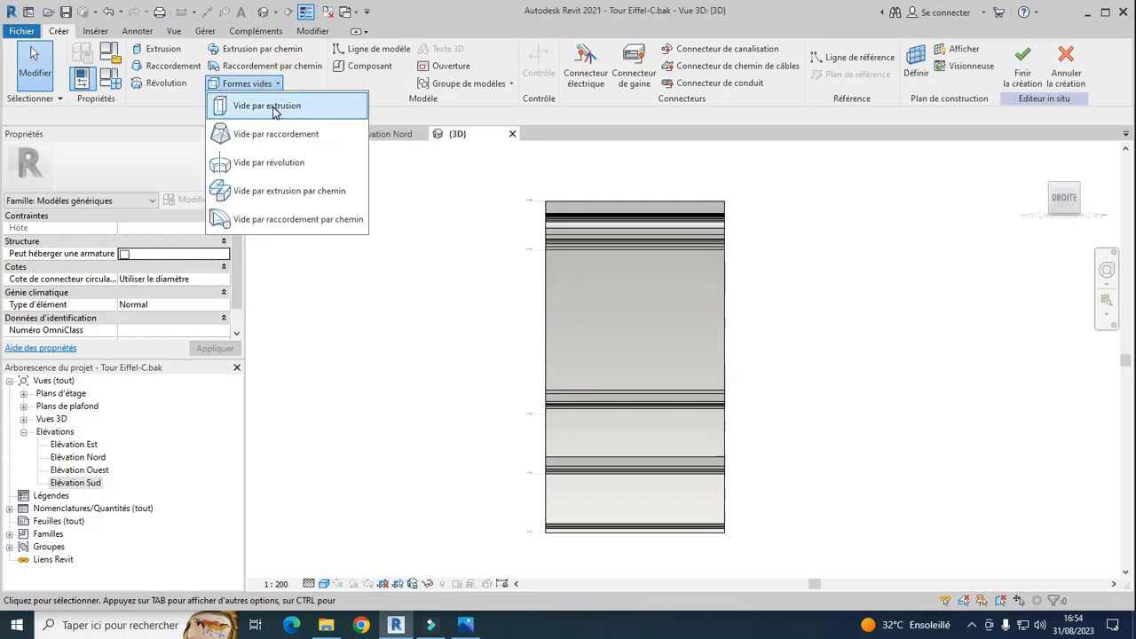
left_click(272, 107)
left_click(664, 62)
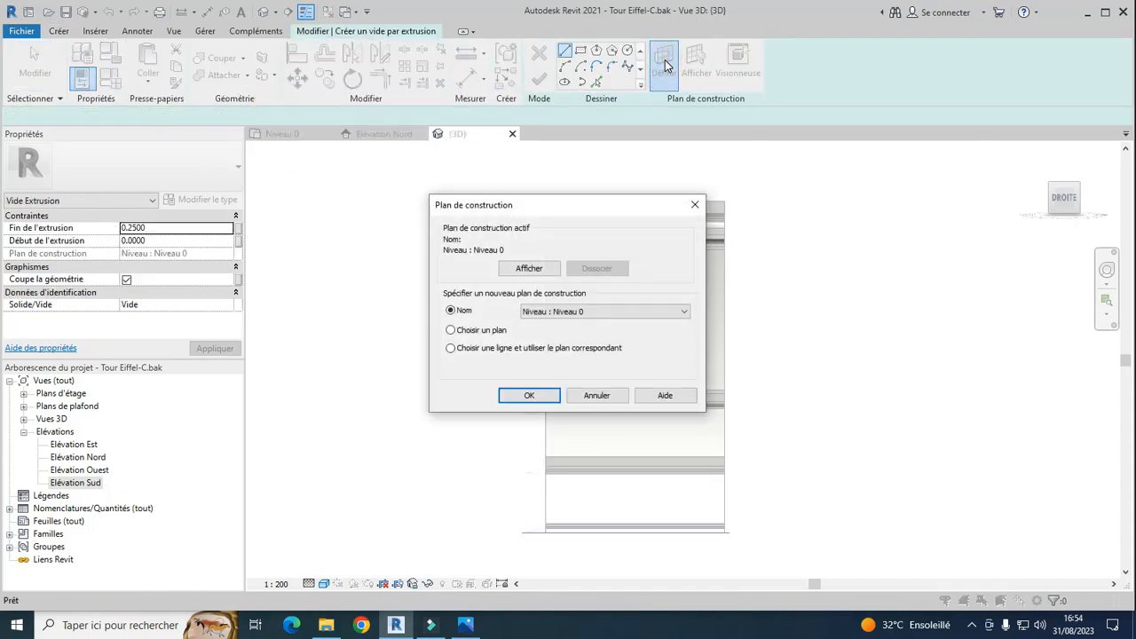
left_click(685, 312)
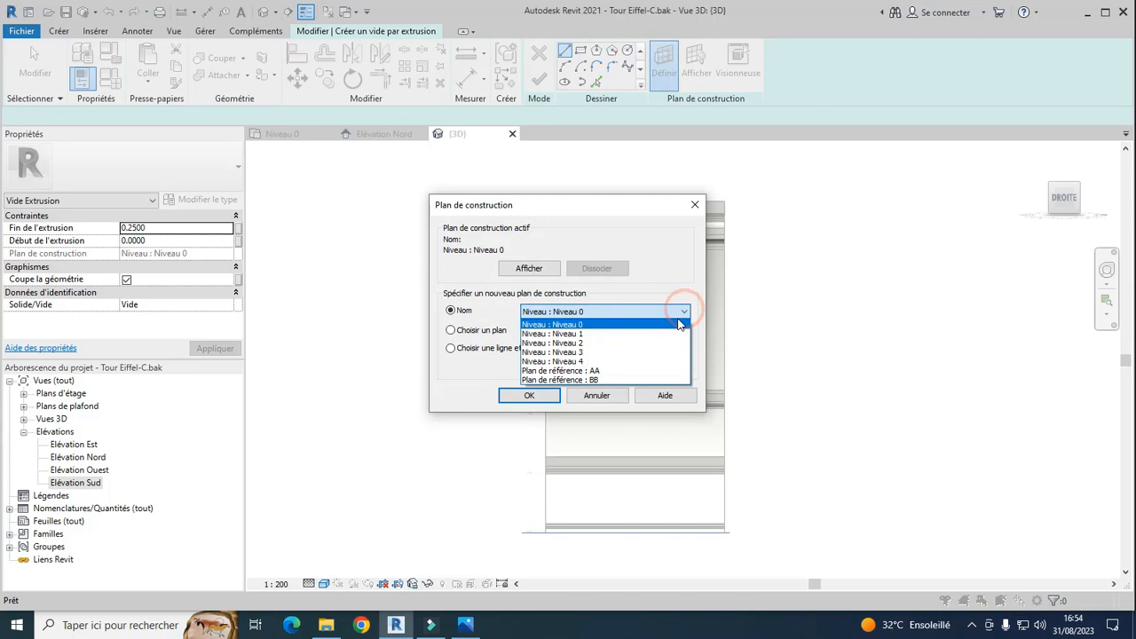
left_click(591, 381)
left_click(528, 399)
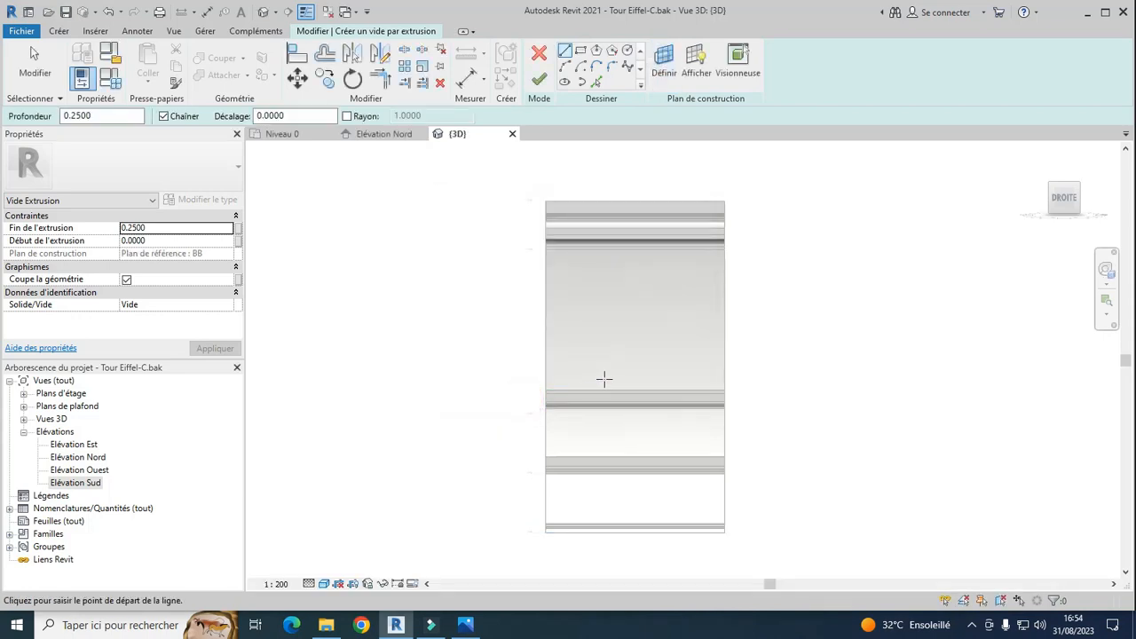
Step: Import Tour Eiffel.dwg into the void extrusion sketch with units in mètre and Manuel - Centre positioning
left_click(96, 32)
left_click(473, 67)
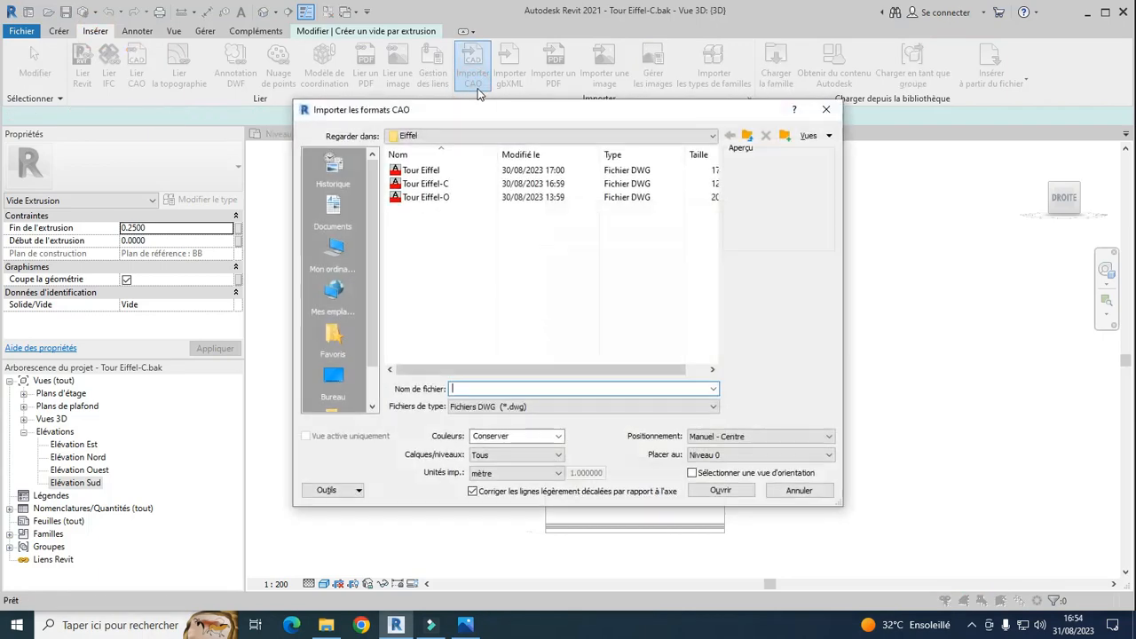
left_click(433, 174)
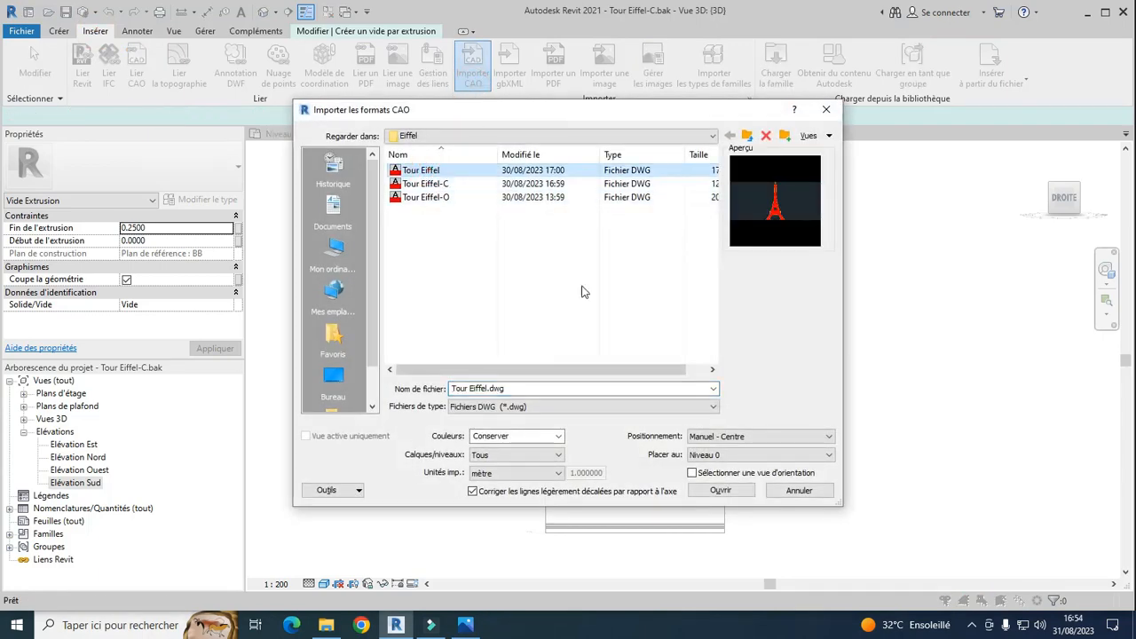
left_click(719, 493)
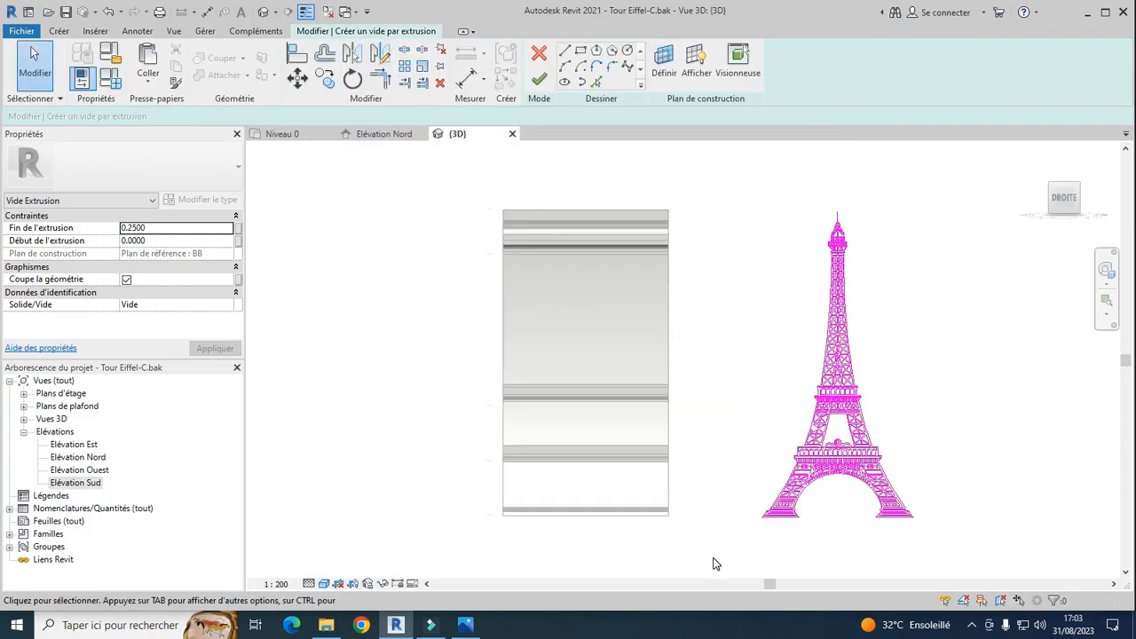
Step: Move the whole imported tower sketch by its spire tip to the middle of the extruded block's upper edge
mouse_move(713, 558)
left_mouse_down()
mouse_move(933, 434)
mouse_move(964, 281)
mouse_move(966, 200)
left_mouse_up()
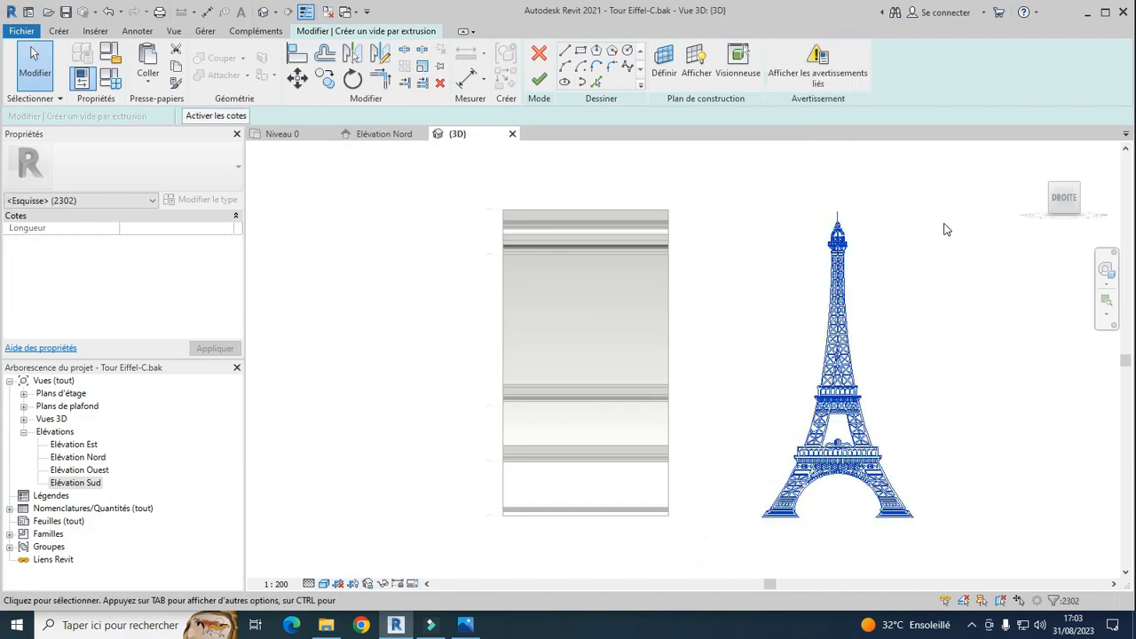
left_click(298, 78)
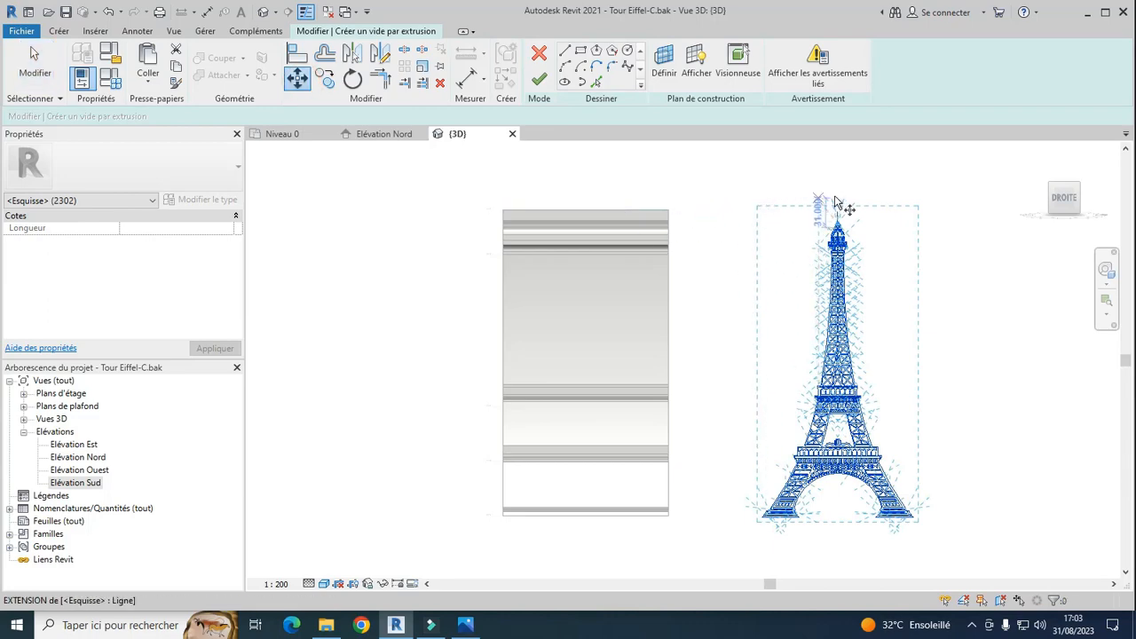
scroll(834, 202, "up", 10)
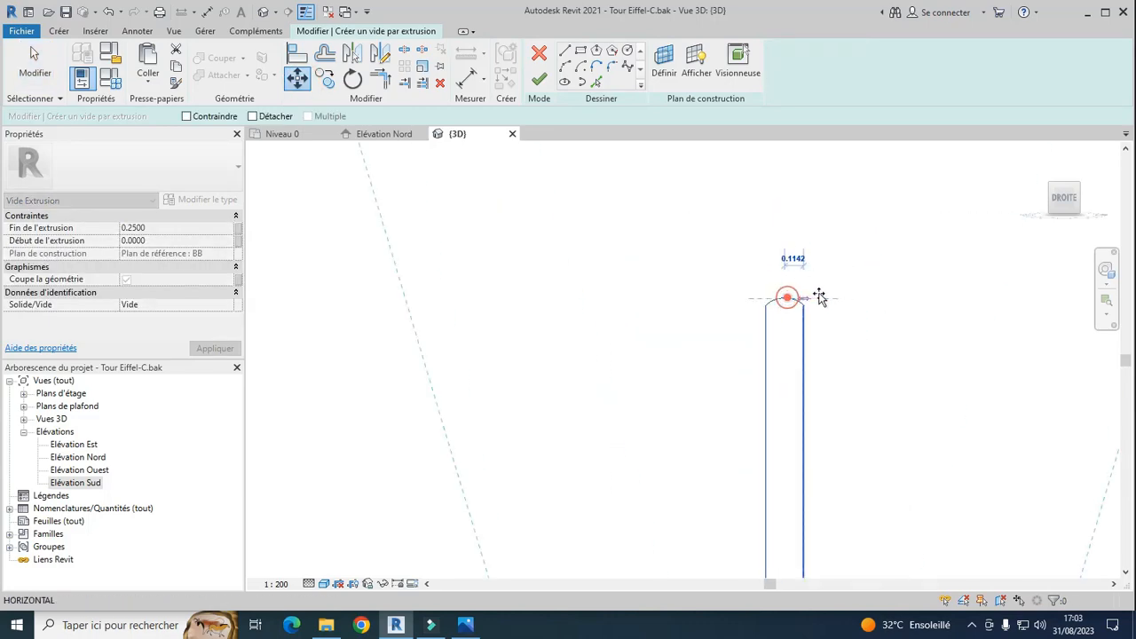
scroll(819, 297, "down", 8)
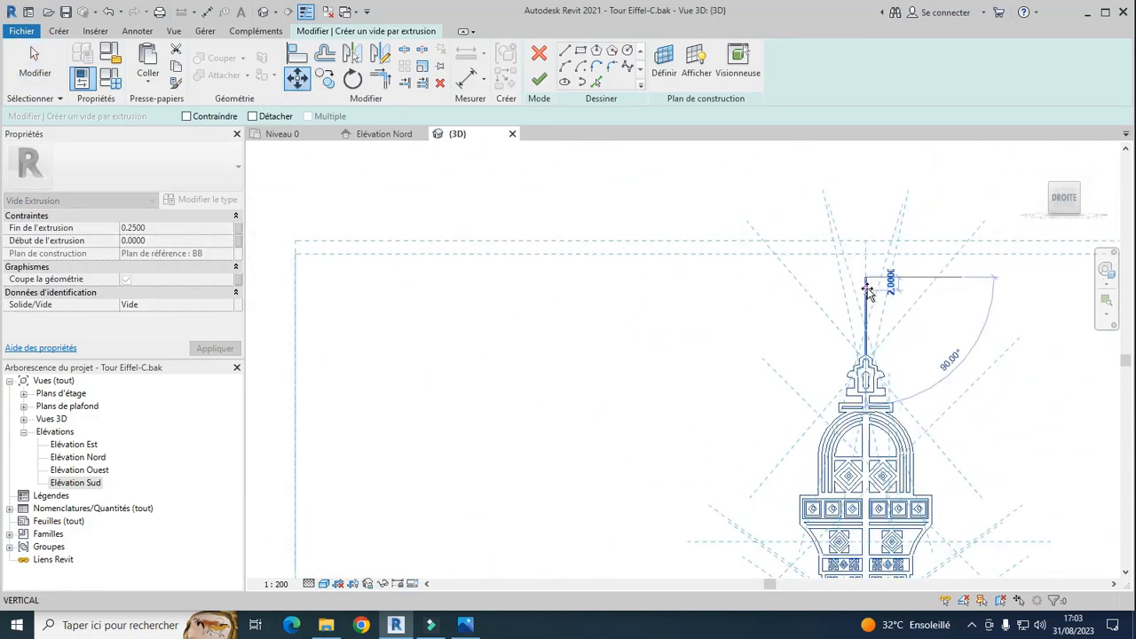
scroll(868, 293, "down", 5)
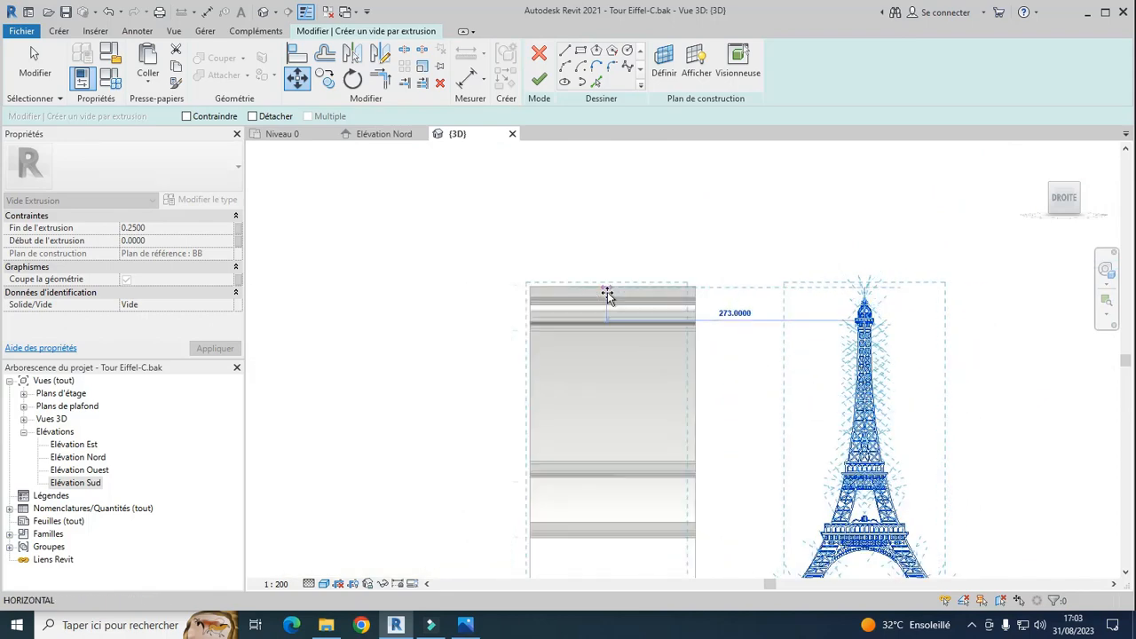
scroll(609, 288, "up", 8)
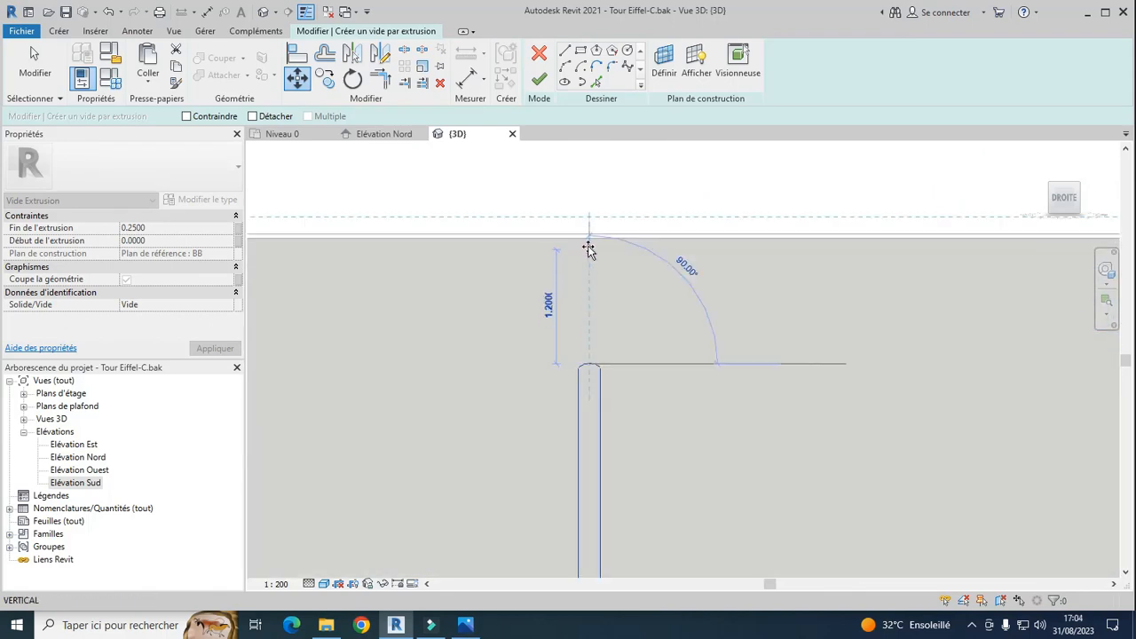
scroll(616, 297, "down", 5)
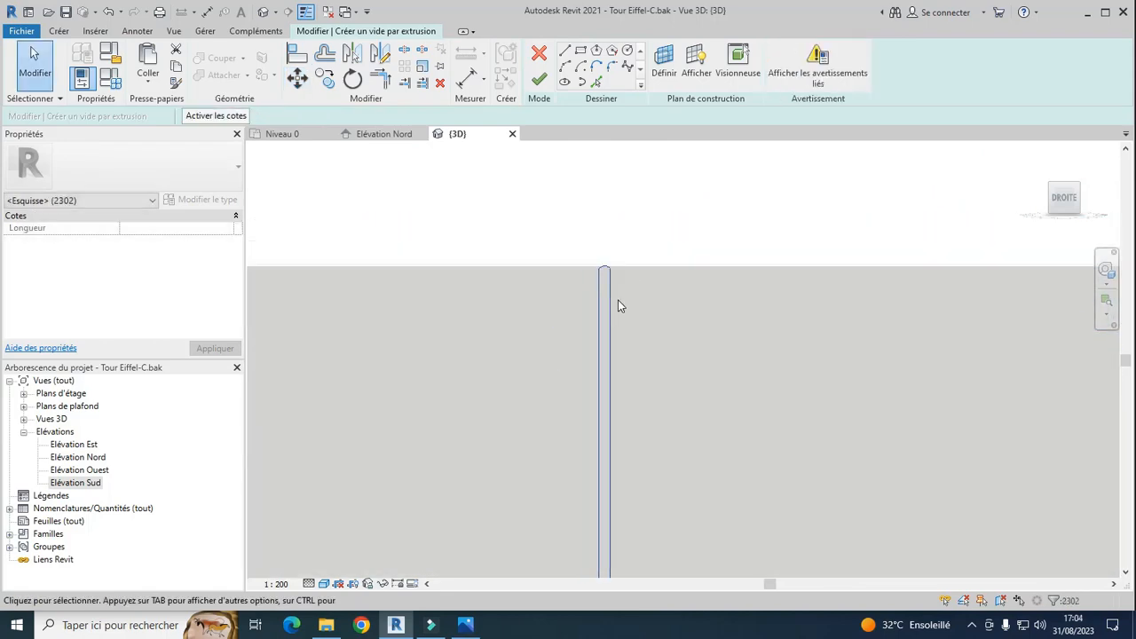
scroll(613, 285, "down", 6)
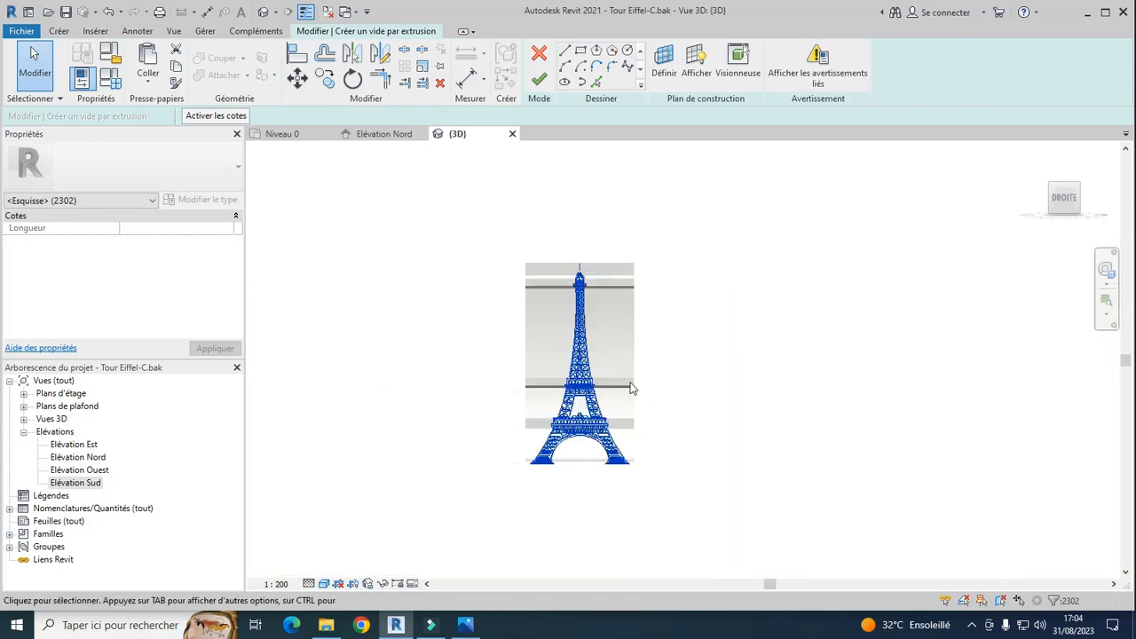
left_click(702, 371)
Step: Sketch a rectangle of about 185 by 339 m around the block and tower profile, and finish the void sketch
left_click(582, 51)
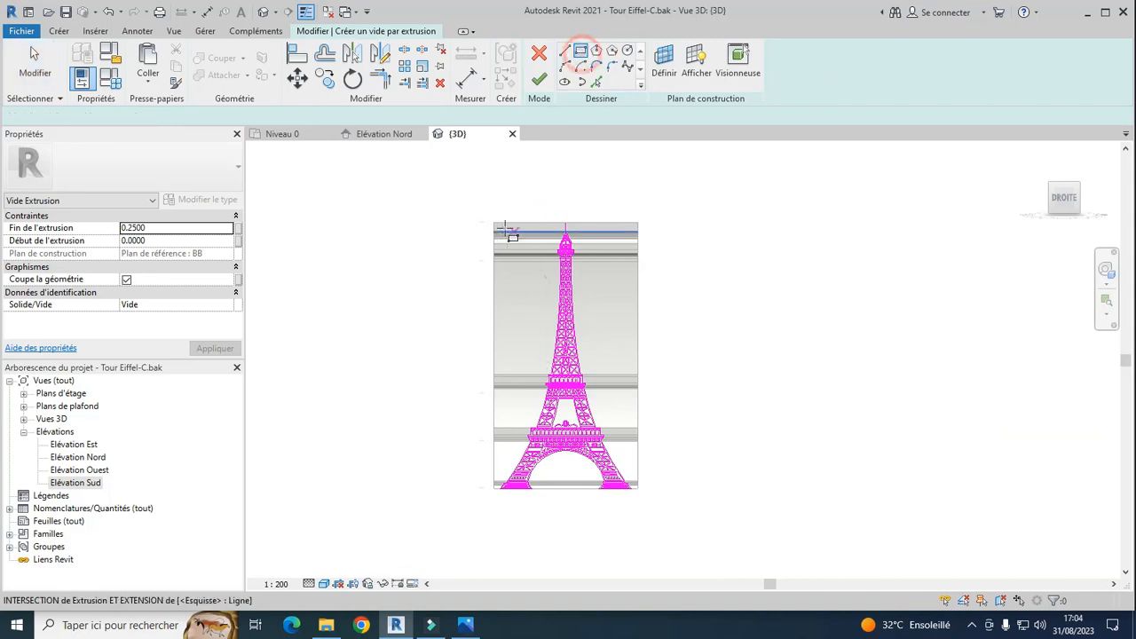
left_click(490, 212)
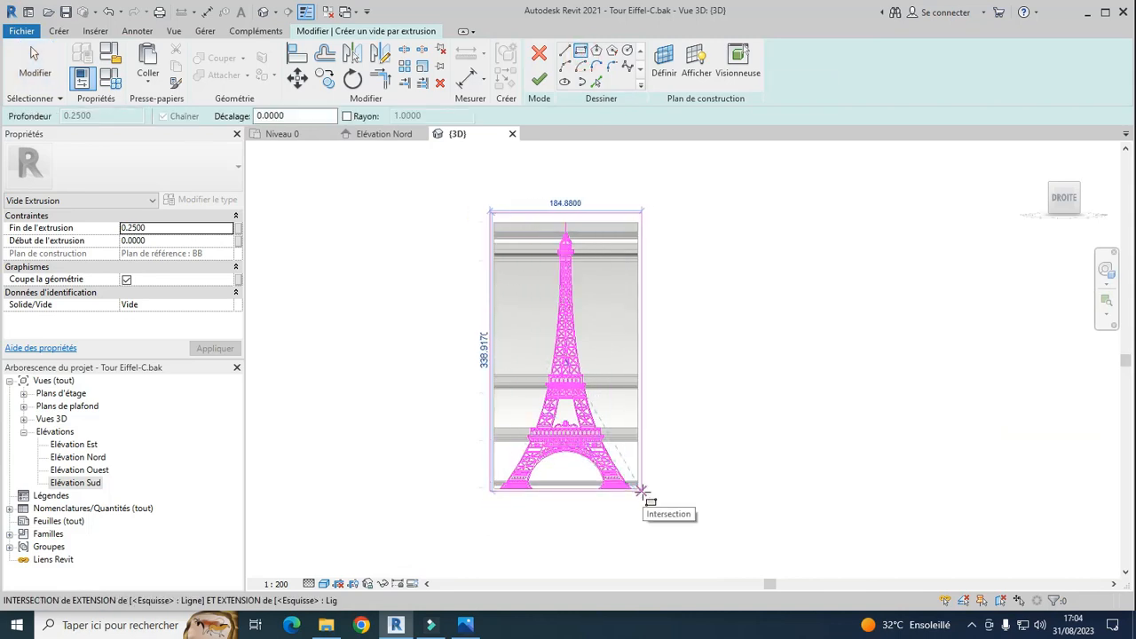
left_click(644, 491)
key("Escape")
left_click(540, 81)
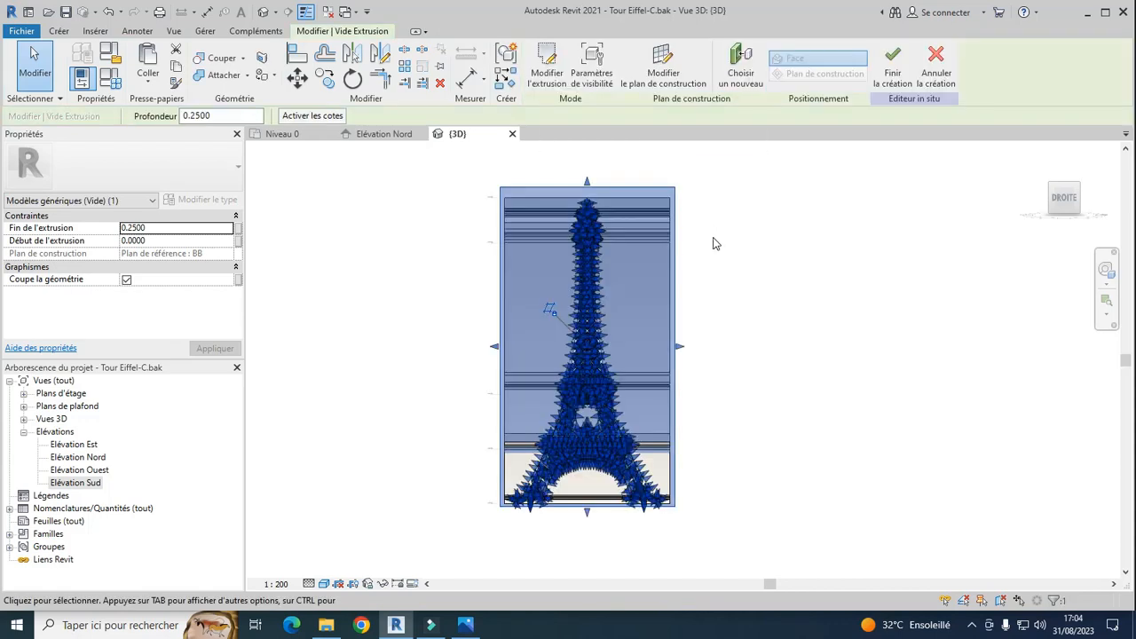
Step: From the front, stretch the void extrusion past both sides of the tower, from about -137.24 to 38.84
left_click(1037, 156)
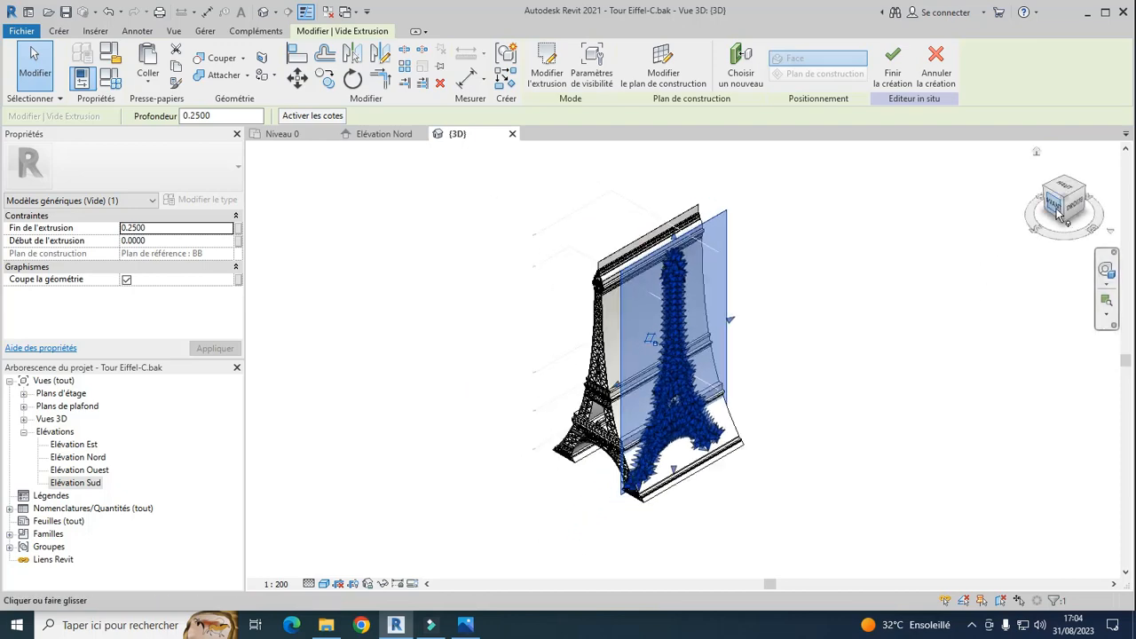
left_click(1057, 214)
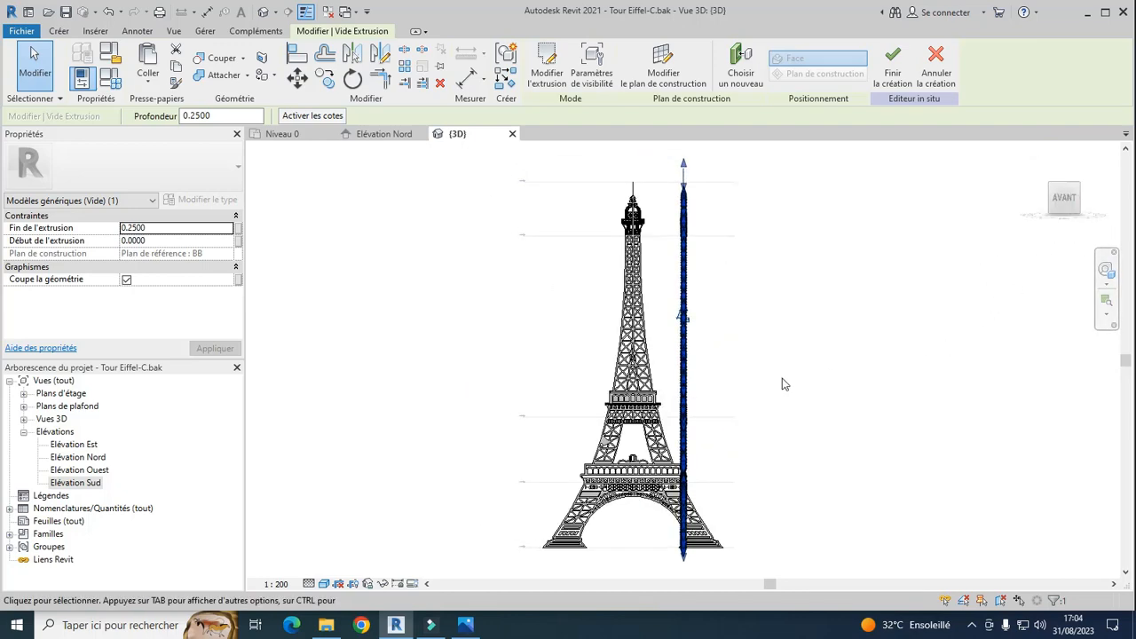
left_click_drag(726, 369, 338, 380)
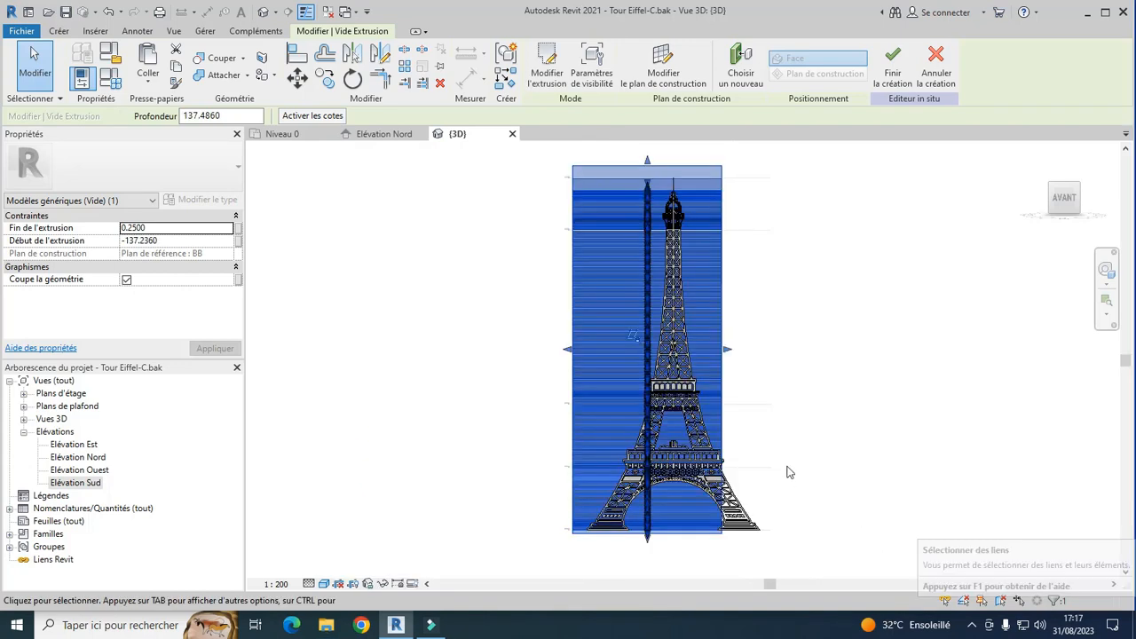
left_click_drag(728, 349, 822, 396)
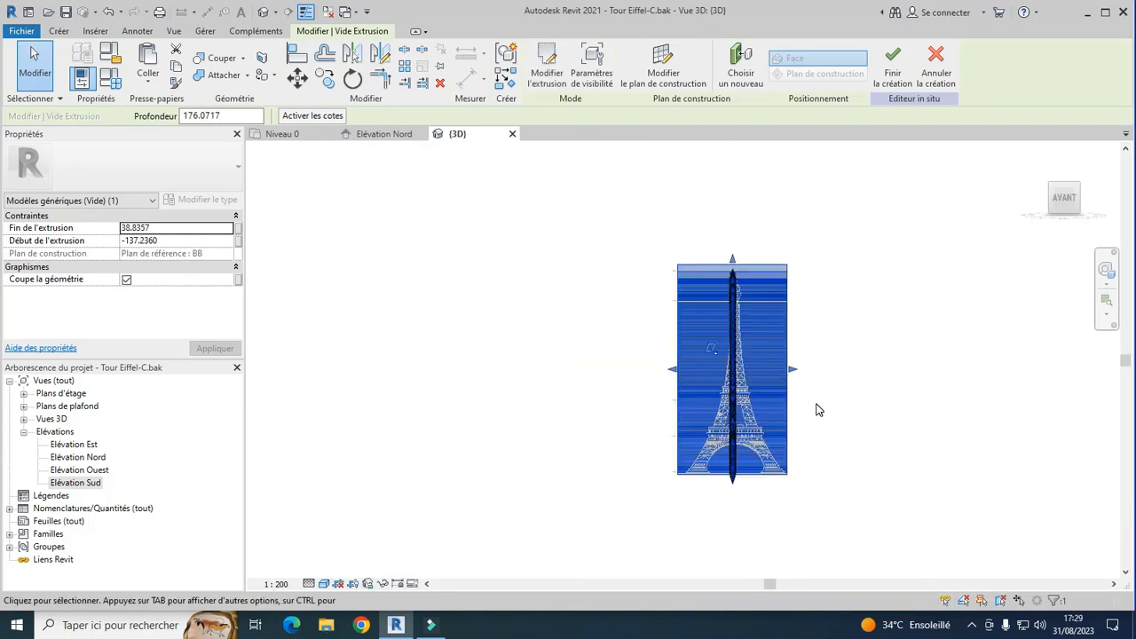
scroll(832, 392, "up", 1)
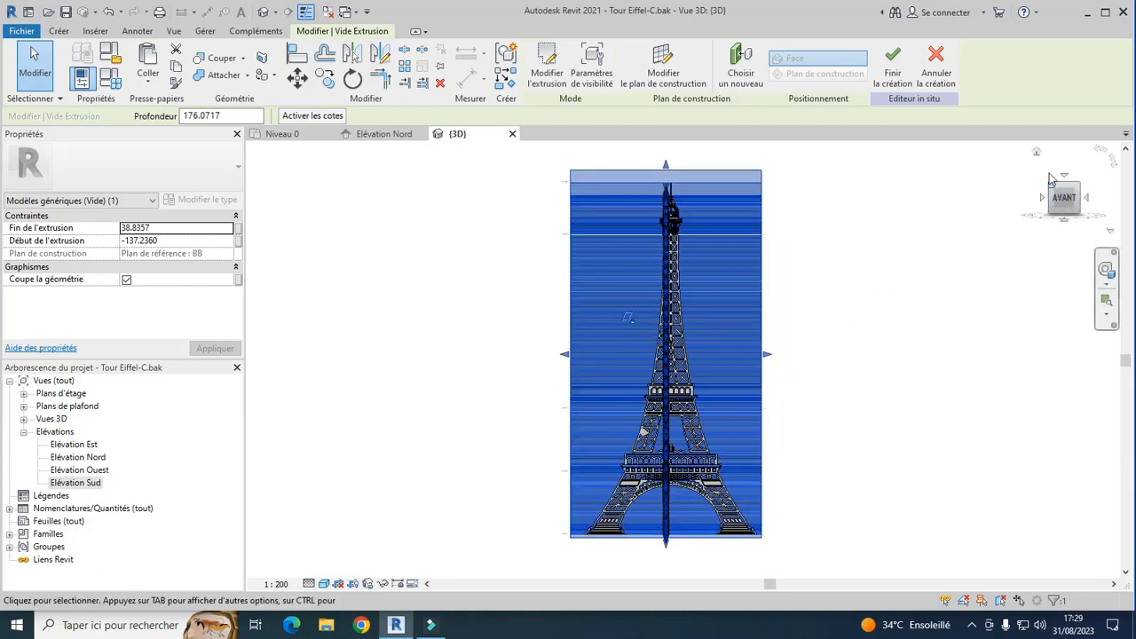
Step: Deselect the void to cut the tower, finish the in-place component, and view the model from above
left_click(1037, 153)
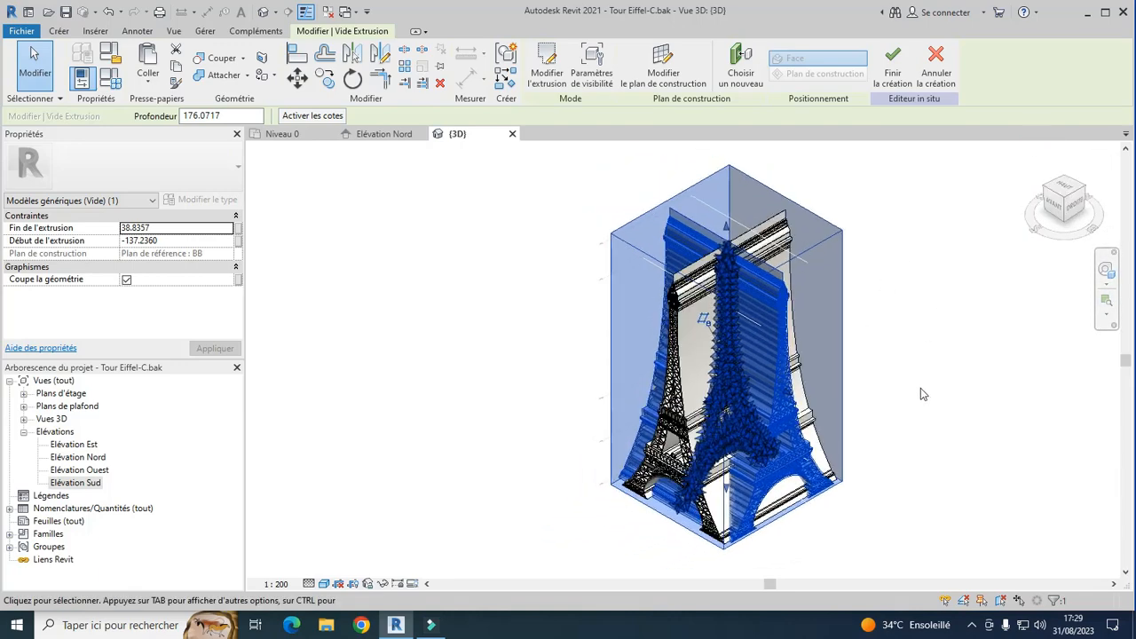
left_click(919, 397)
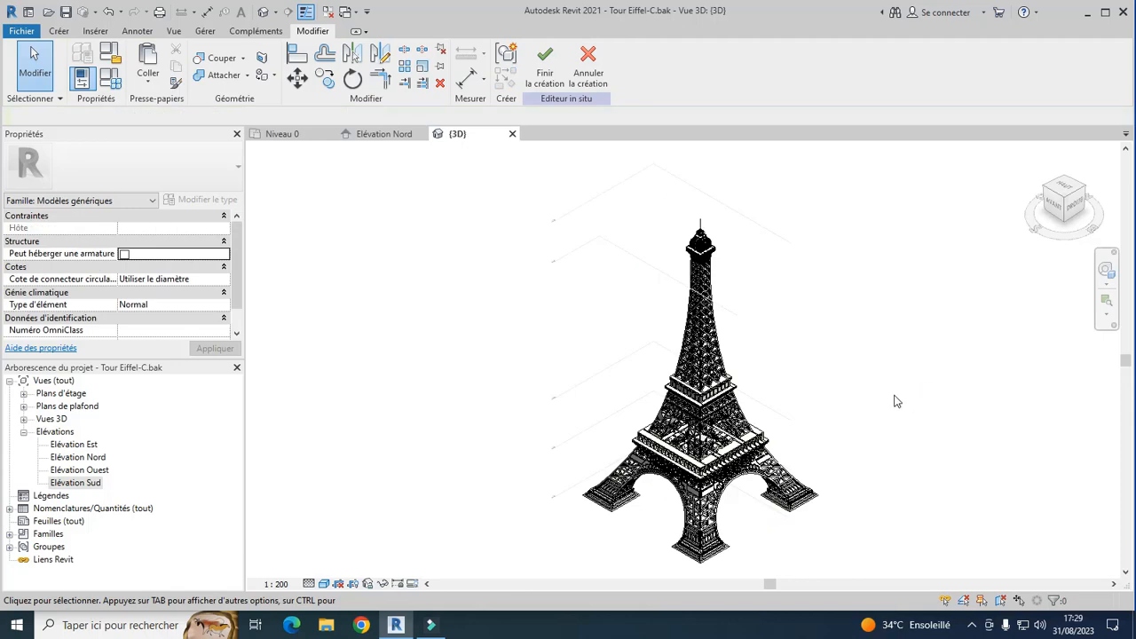
left_click(545, 67)
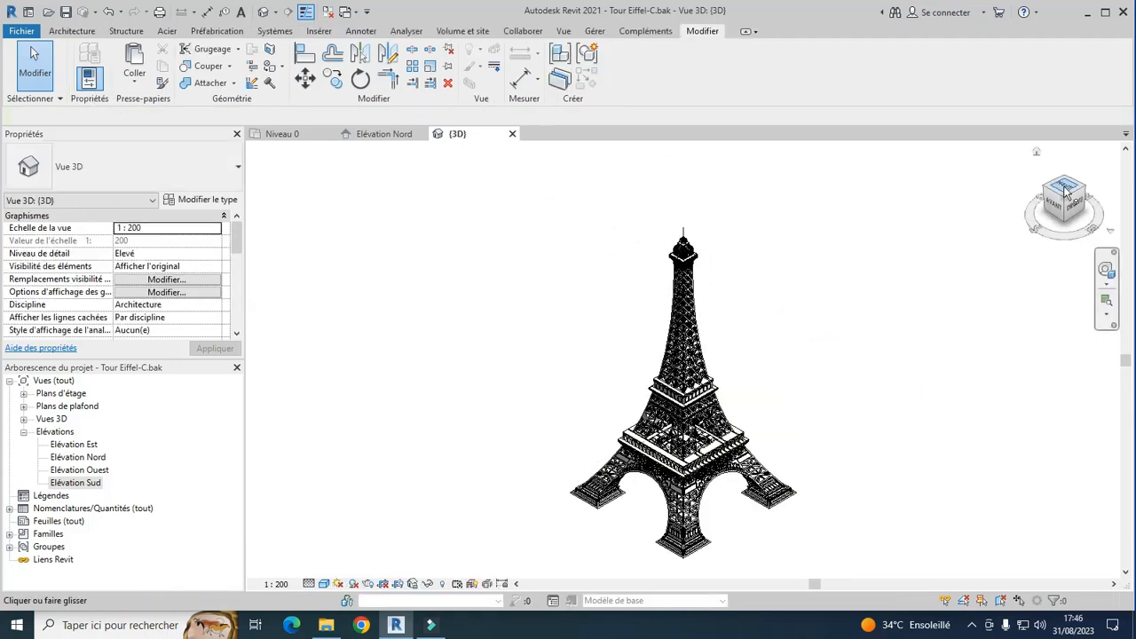
left_click(1066, 186)
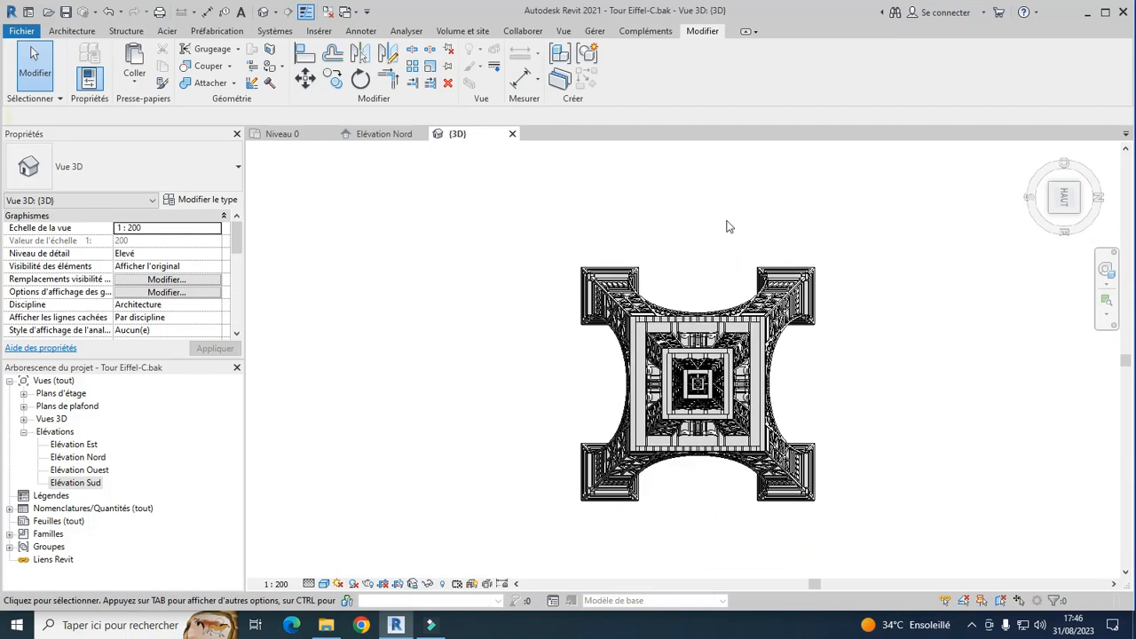
Step: Start an architectural floor on Niveau 0 and sketch a rectangular boundary of about 237 by 221 m around the tower's base
left_click(66, 32)
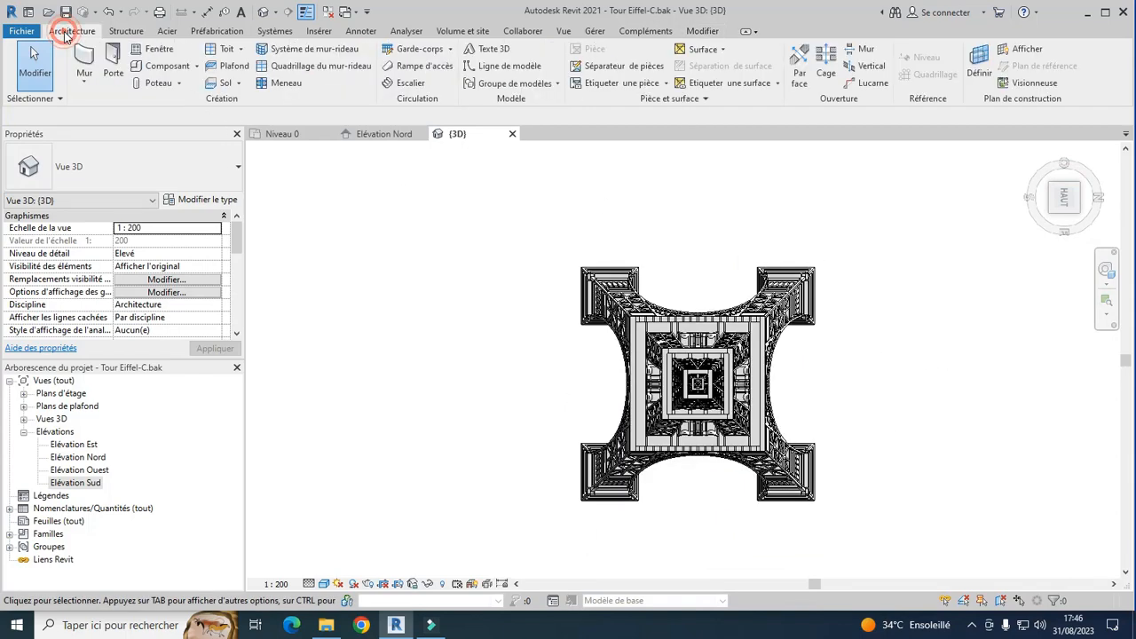
left_click(239, 82)
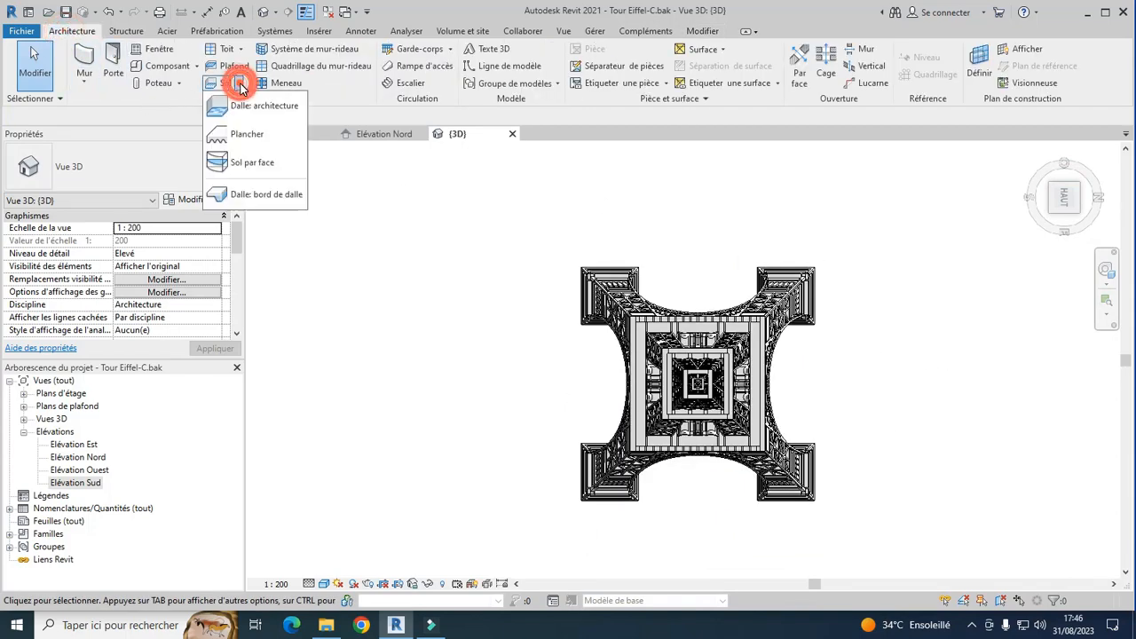
left_click(251, 105)
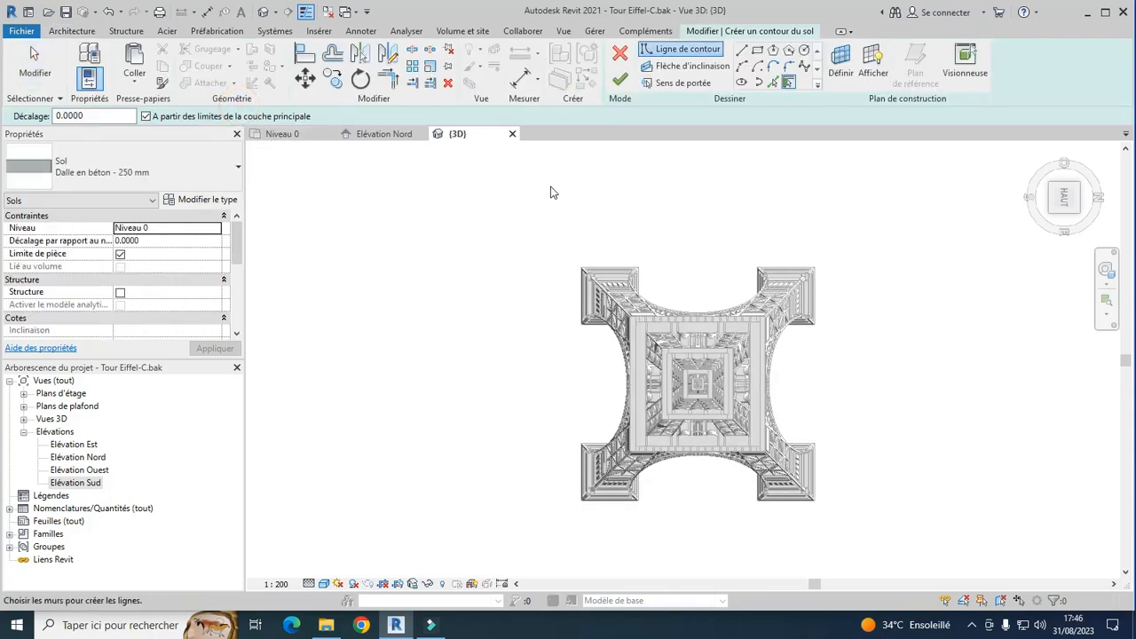
left_click(758, 52)
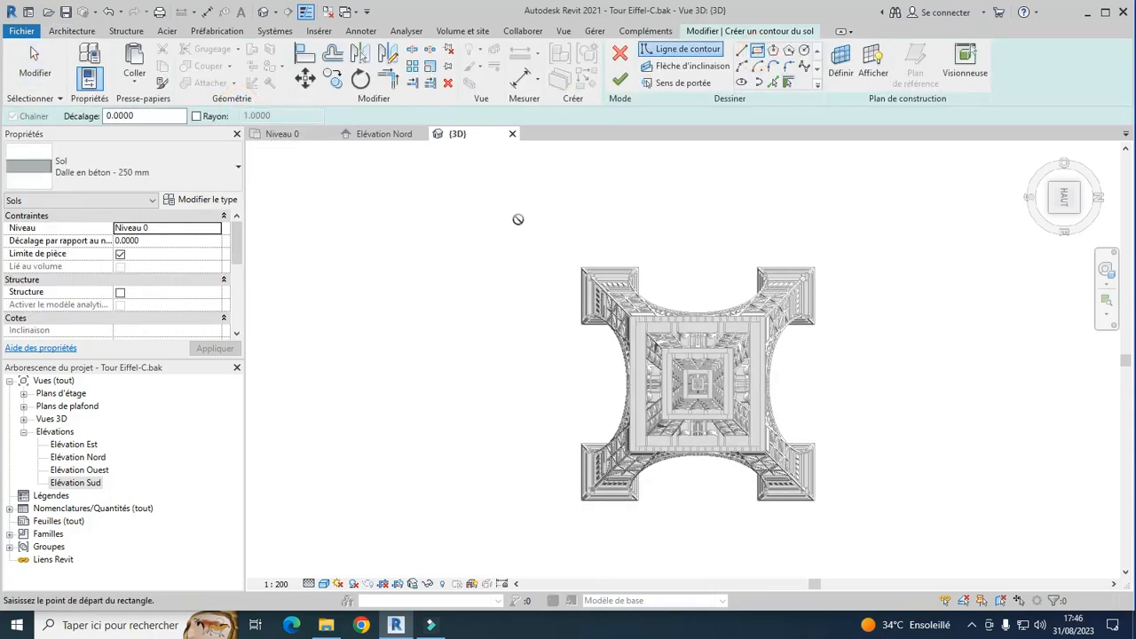
left_click(517, 219)
left_click(864, 542)
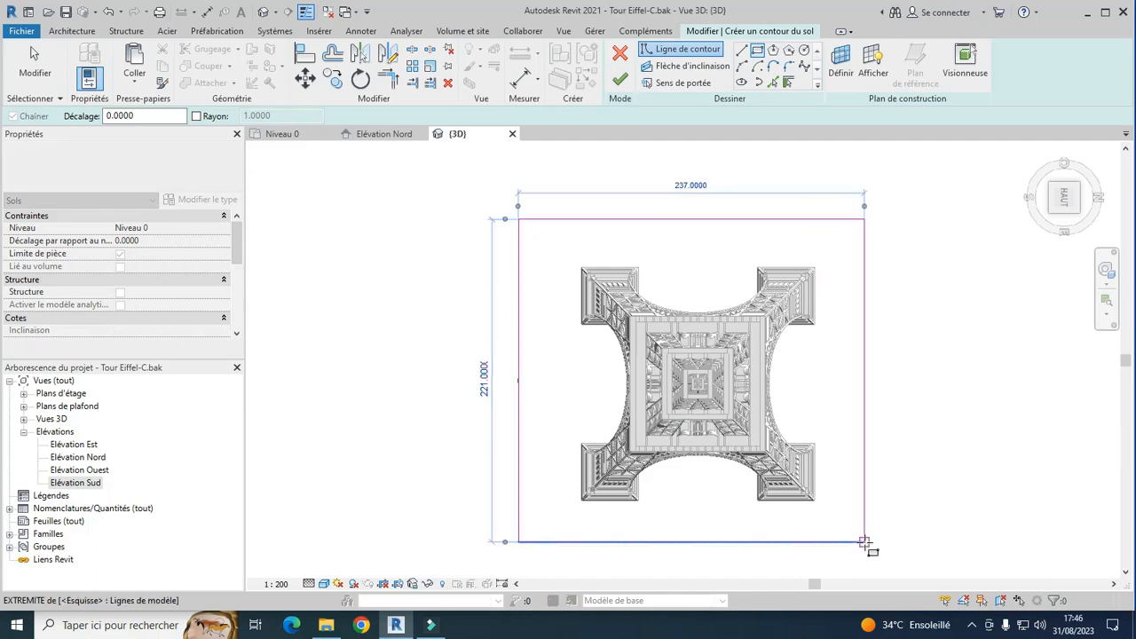
key("Escape")
Step: Finish the rectangular floor sketch under the tower in the isometric view and deselect the new slab
left_click(1040, 161)
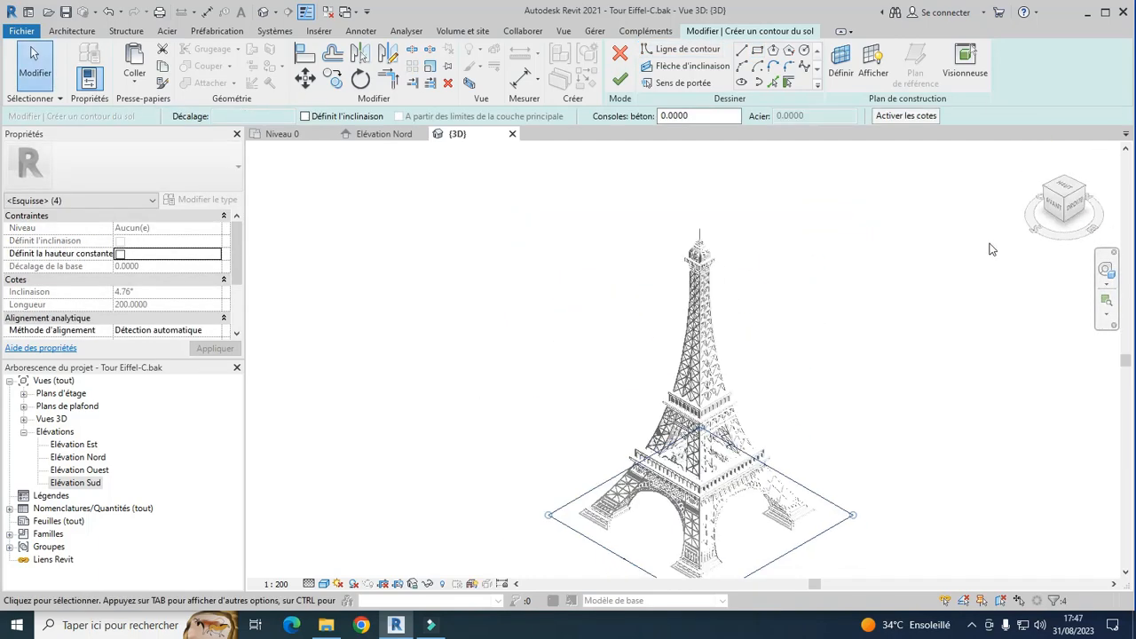
scroll(790, 281, "down", 2)
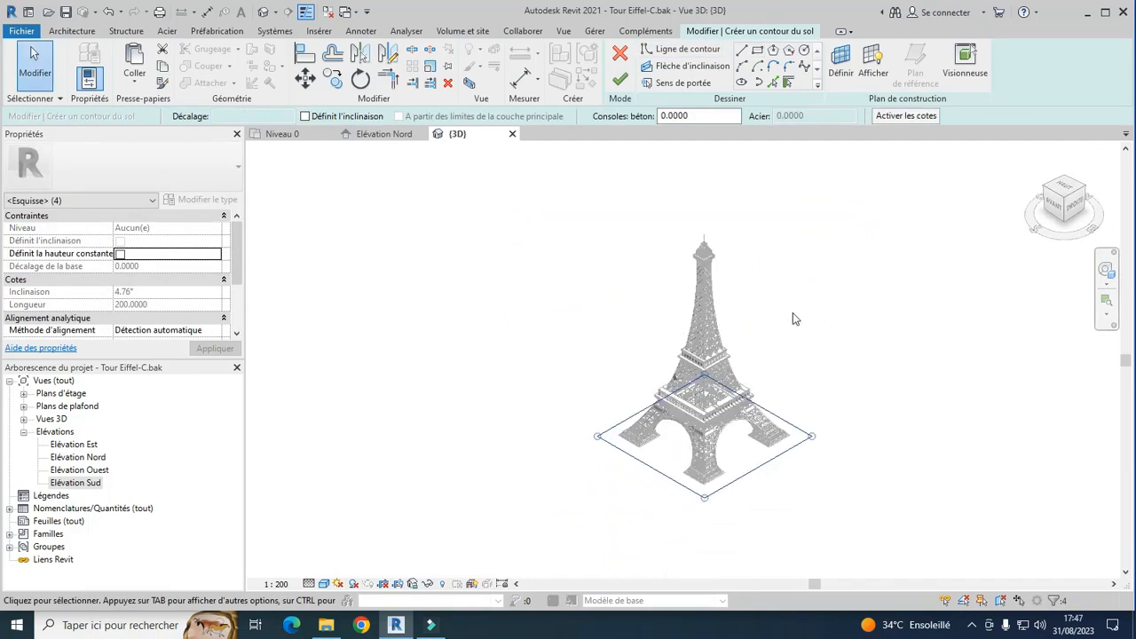
left_click(790, 311)
left_click(621, 82)
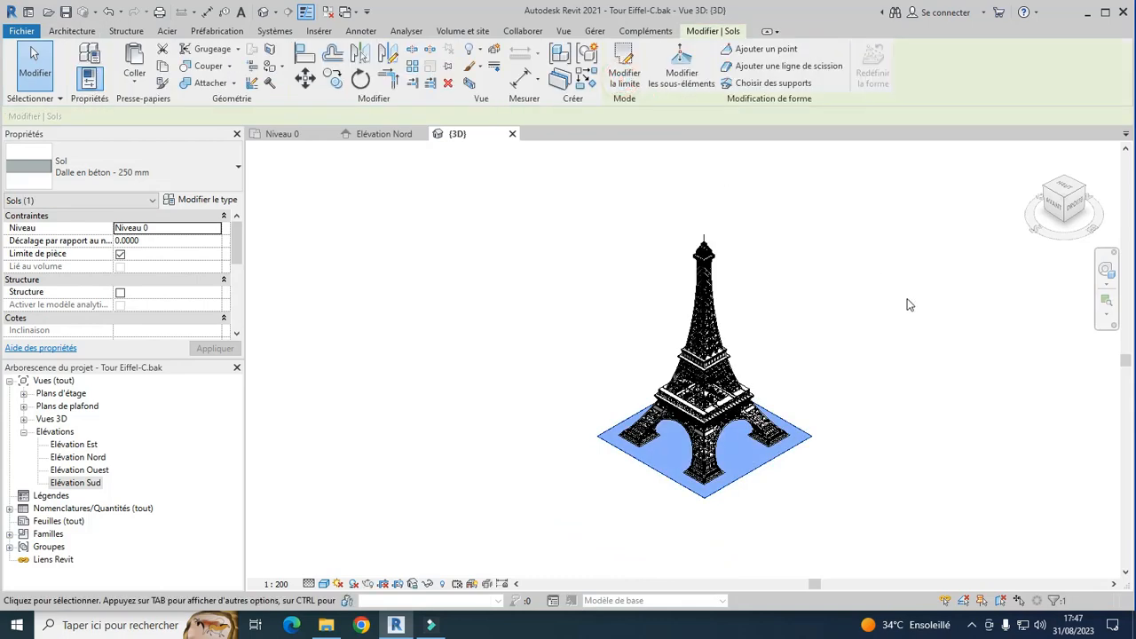
left_click(890, 328)
Step: Examine the tower and floor slab from the front, right, back, left and above, ending in the home isometric view
scroll(890, 328, "up", 1)
scroll(726, 297, "down", 1)
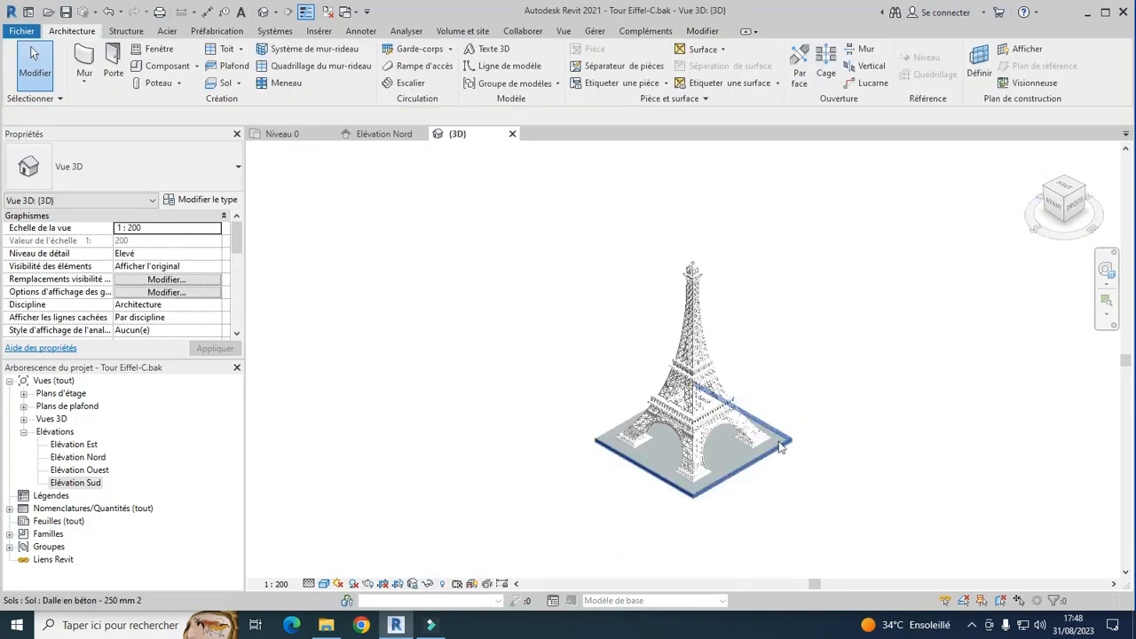
scroll(822, 422, "up", 1)
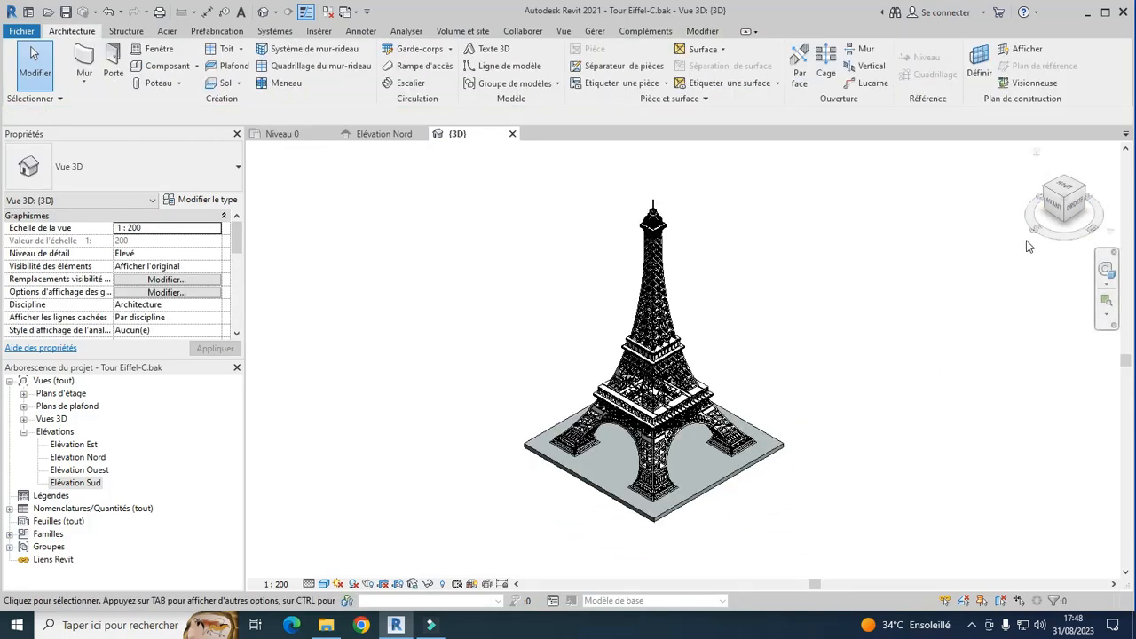
left_click(1057, 213)
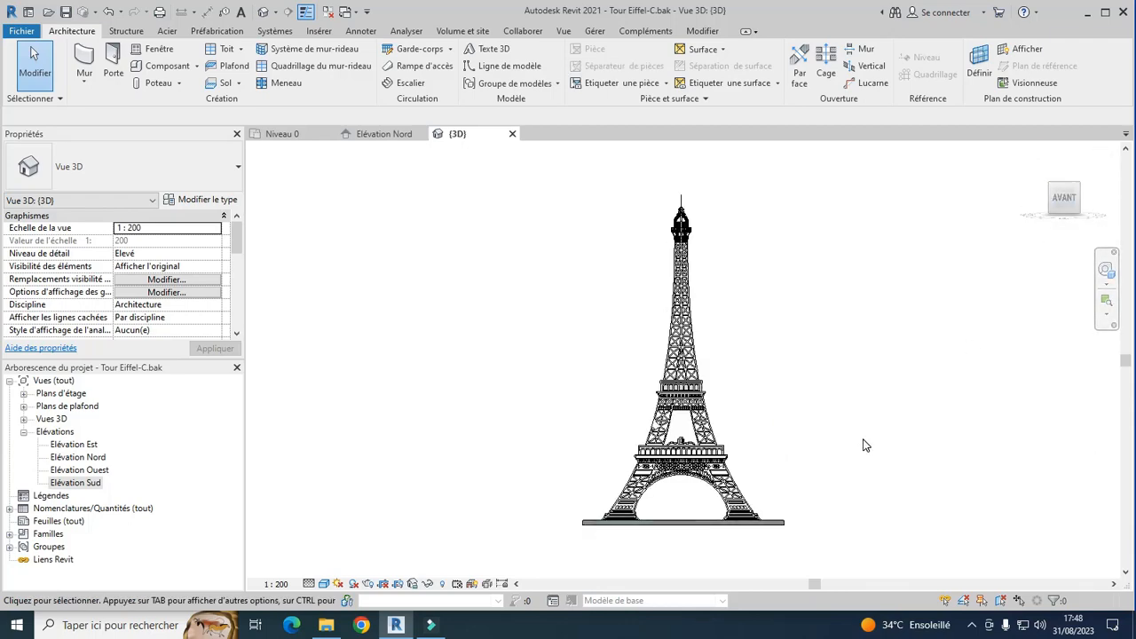
left_click(1088, 200)
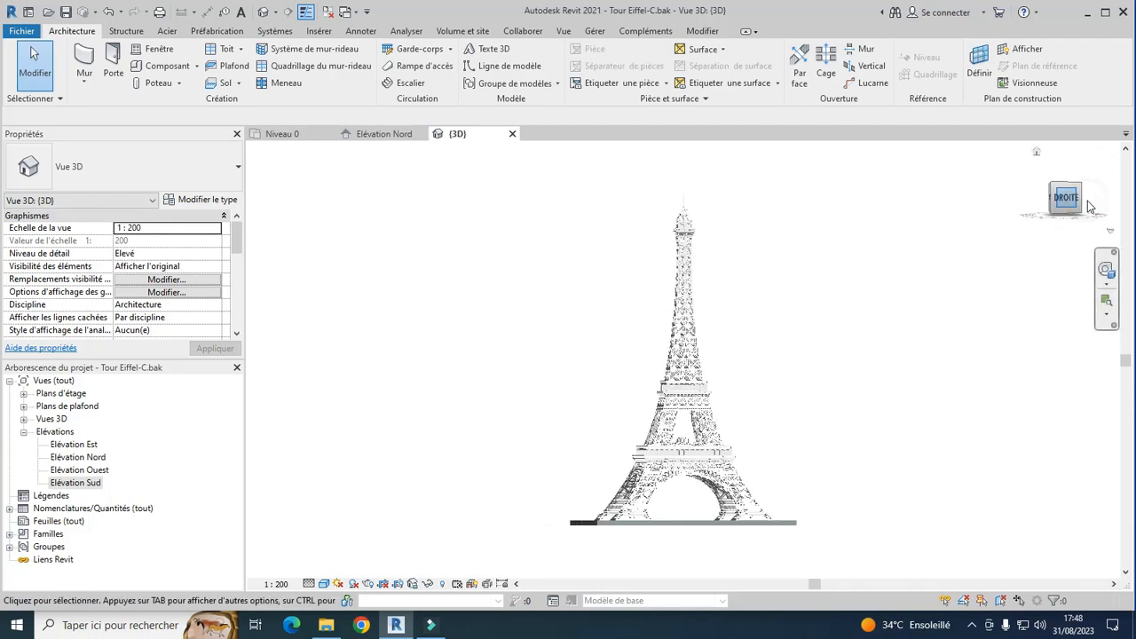
left_click(1088, 201)
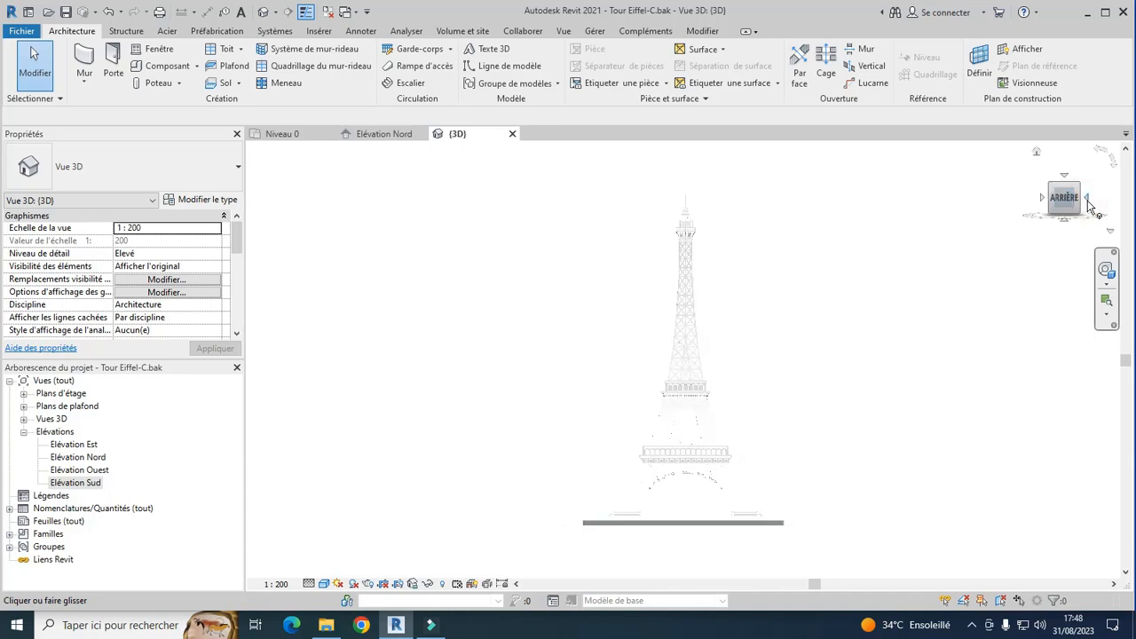
left_click(1088, 201)
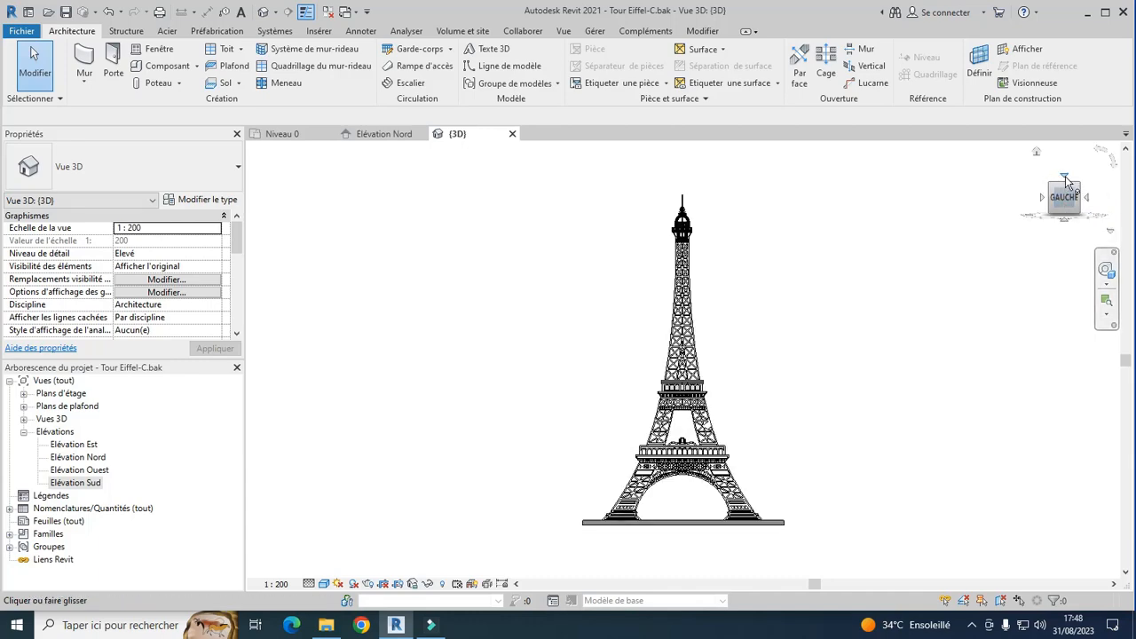
left_click(1064, 175)
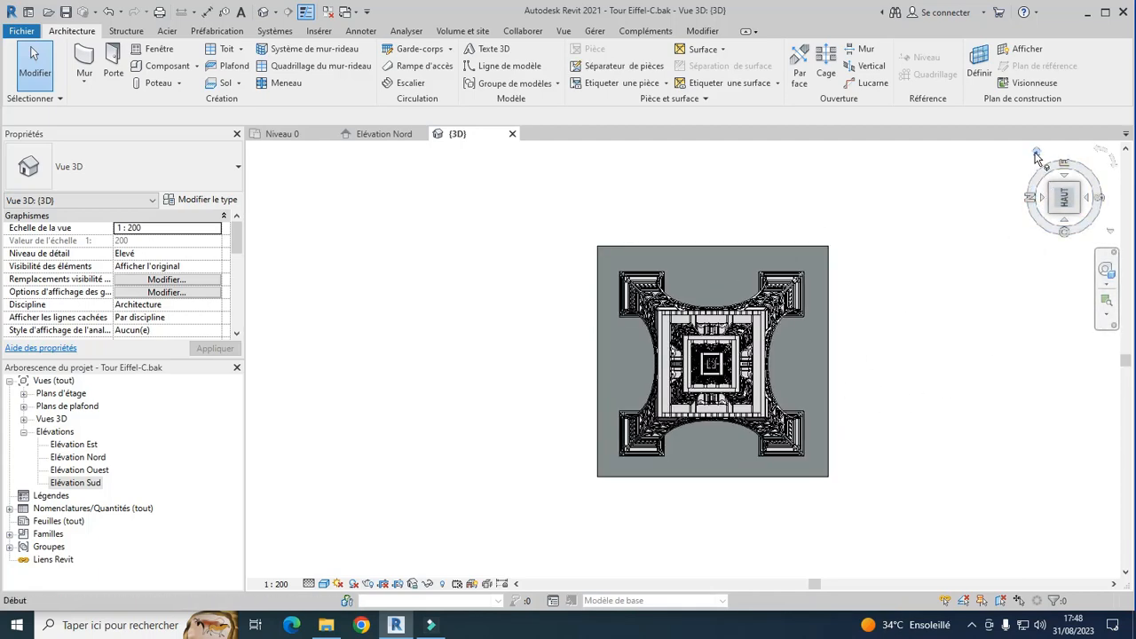
left_click(1036, 154)
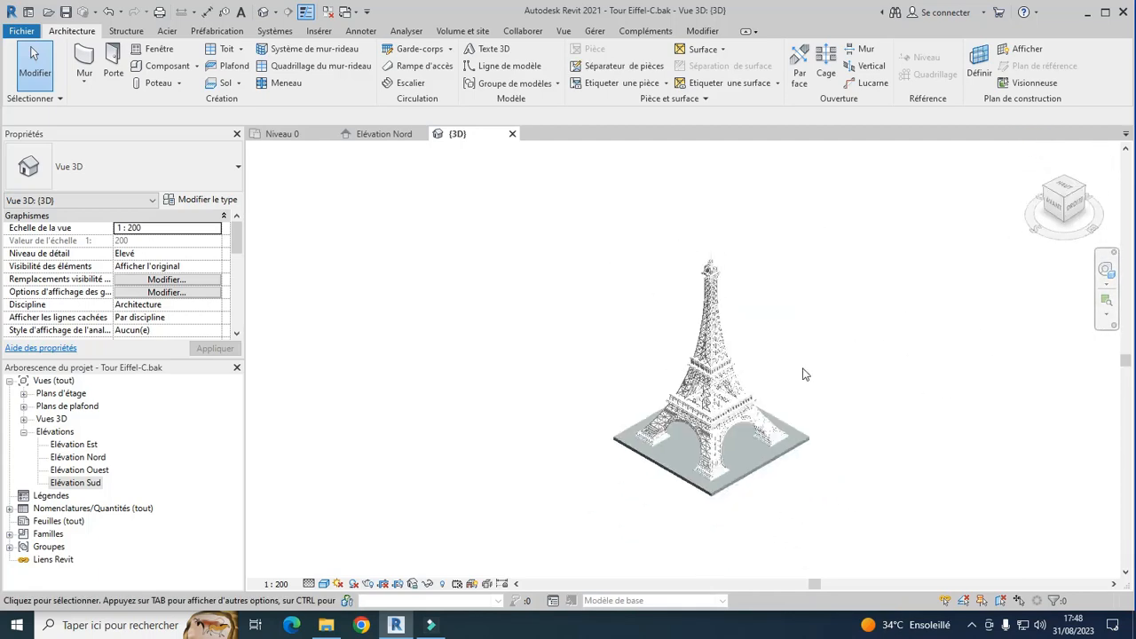
scroll(781, 496, "up", 2)
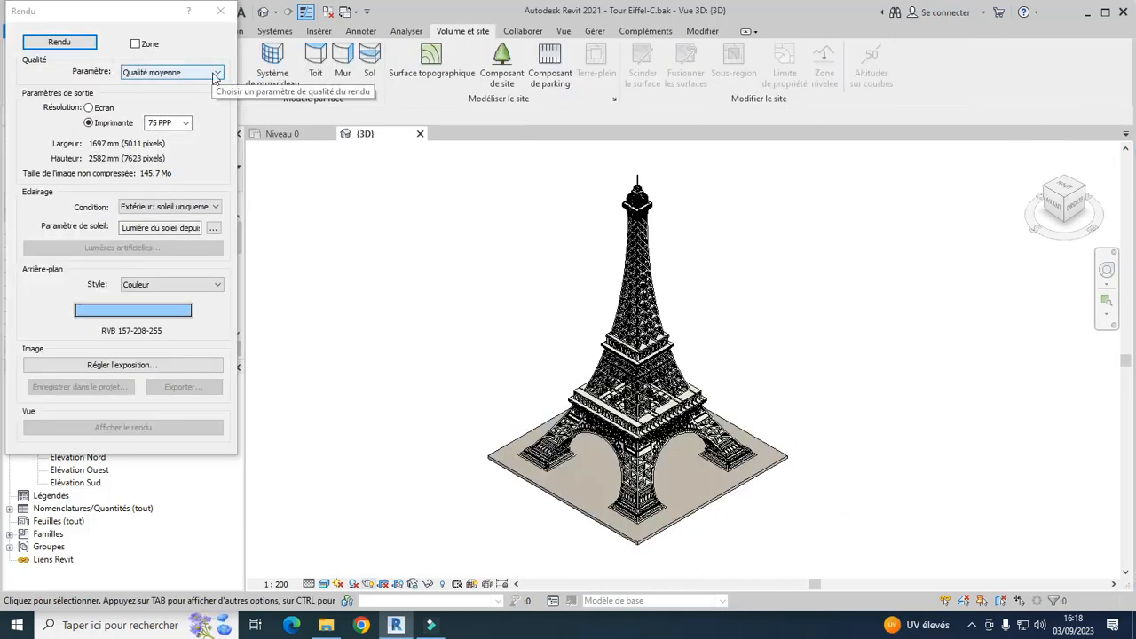
Step: Set the rendering quality to Haute qualité and the printer resolution to 600 PPP
left_click(218, 72)
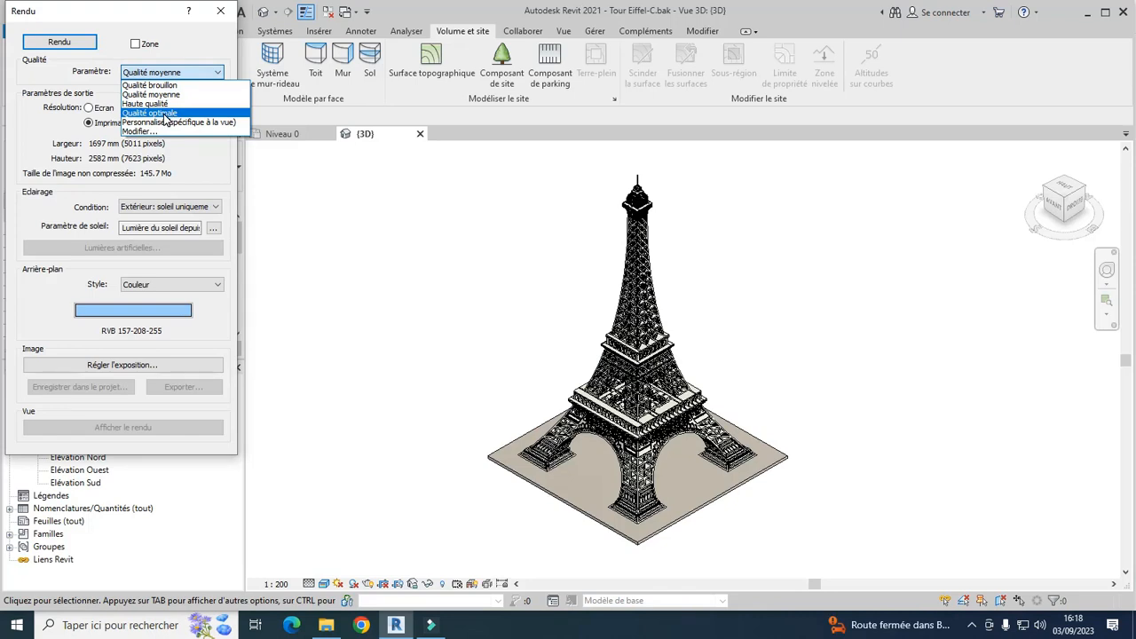
left_click(161, 104)
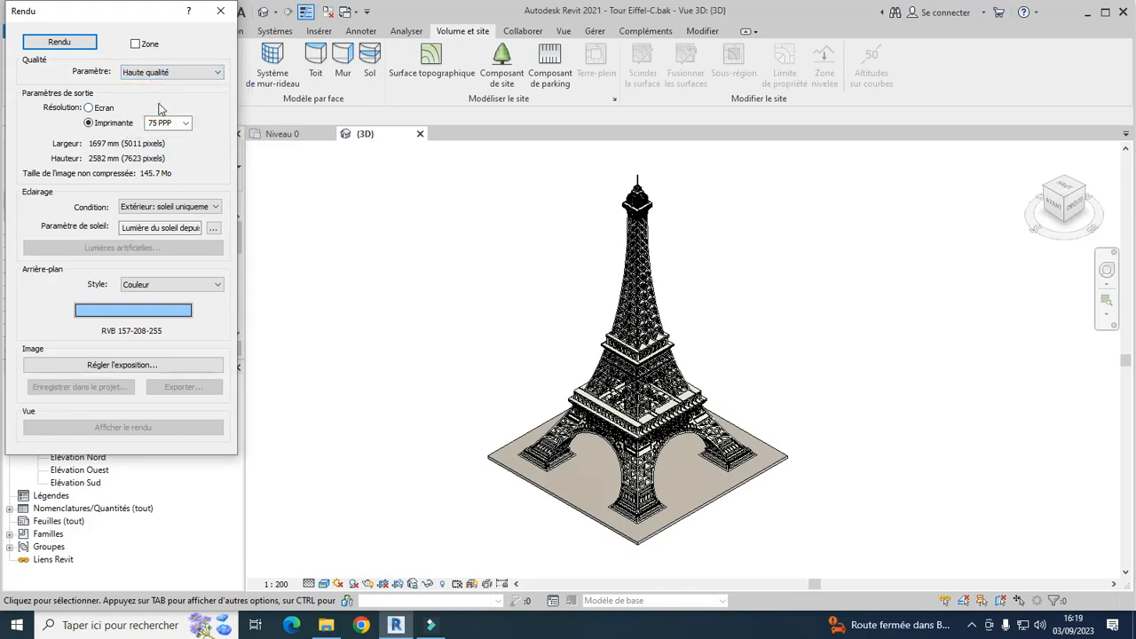
left_click(182, 123)
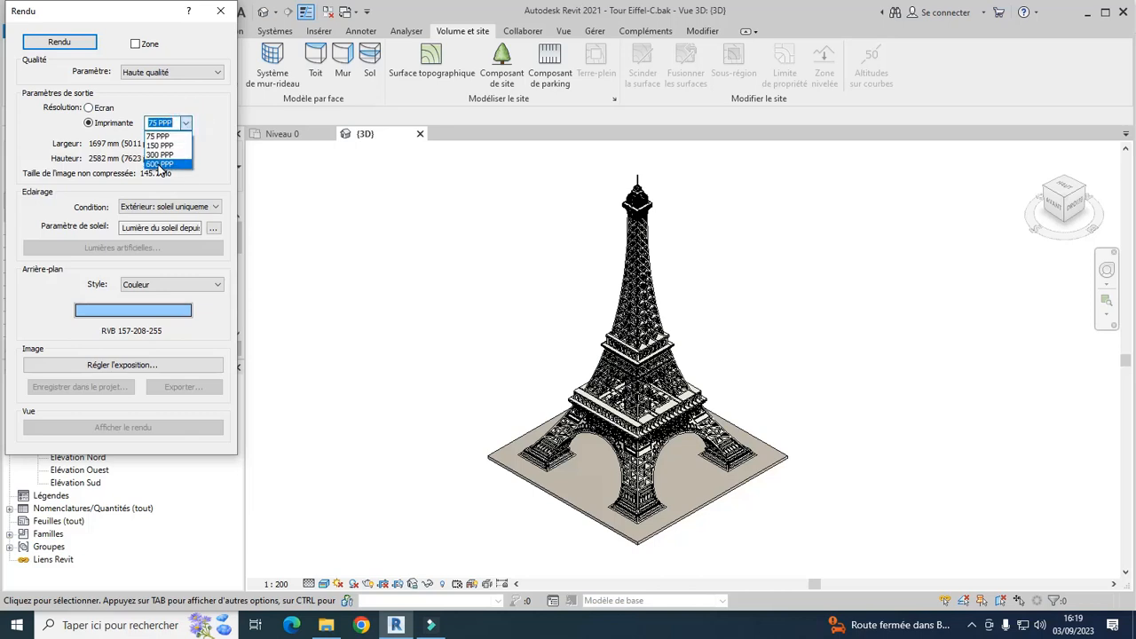
left_click(160, 169)
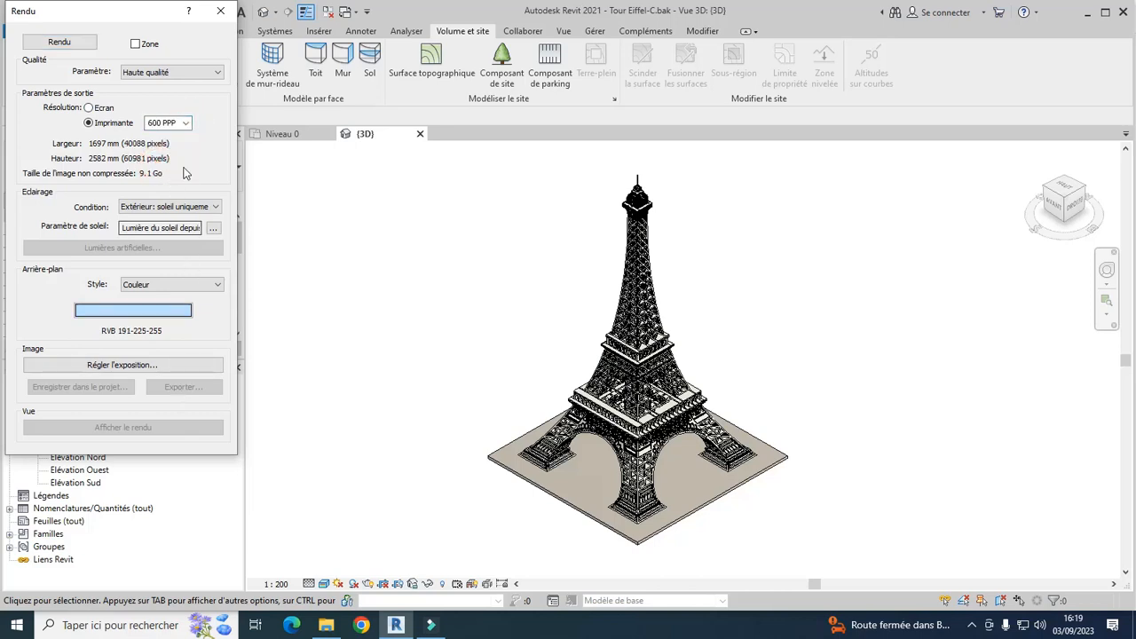
Step: Enable the render region, extend its sides and lower edge around the tower to about 1836 by 1942 mm, and start the rendering at 300 PPP
left_click(135, 43)
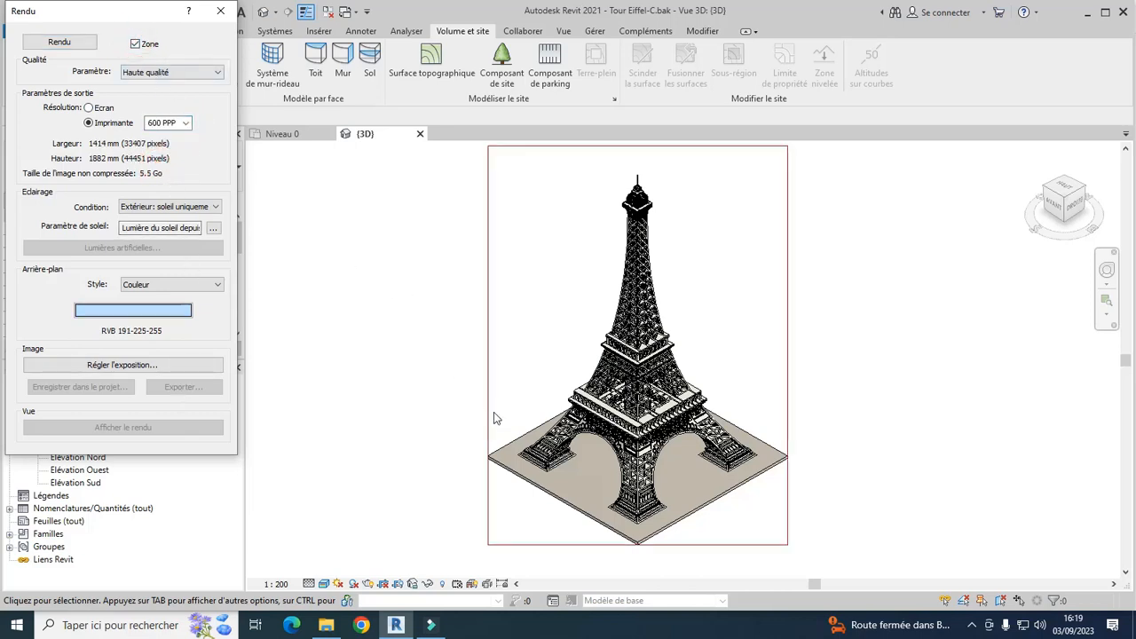
left_click(489, 405)
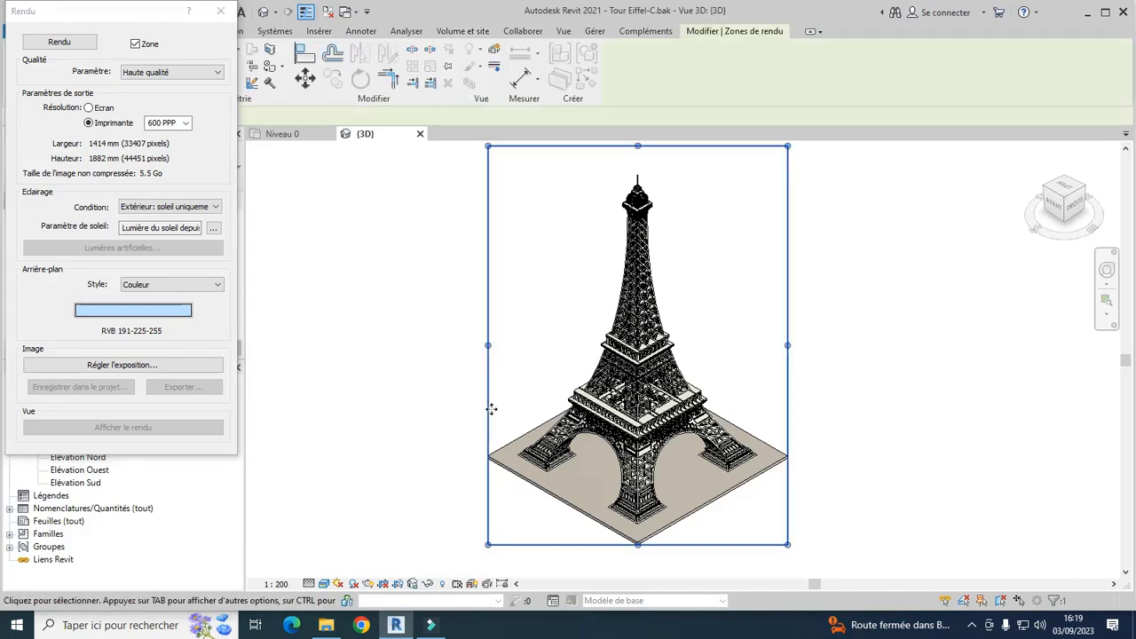
left_click_drag(487, 344, 442, 345)
left_click_drag(788, 346, 832, 344)
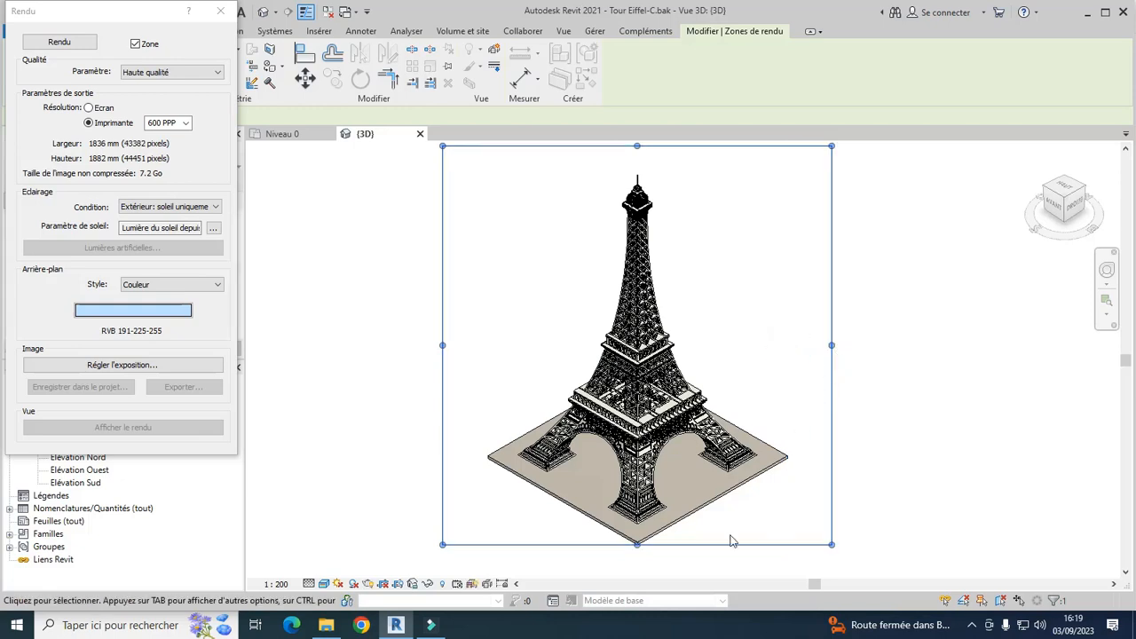
left_click_drag(637, 544, 636, 556)
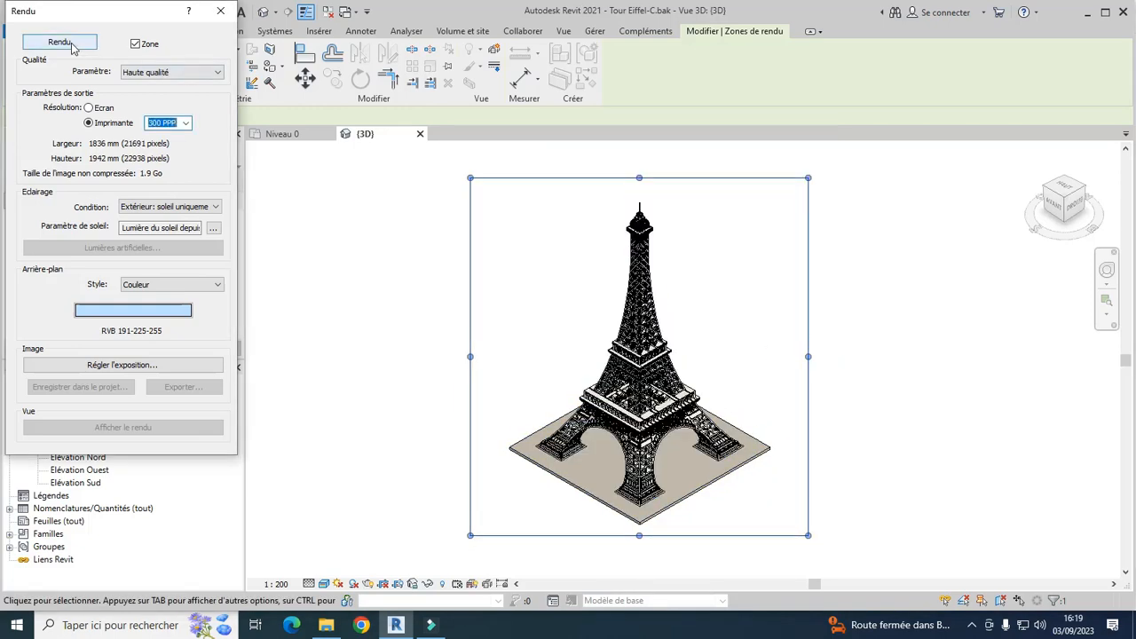
left_click(71, 42)
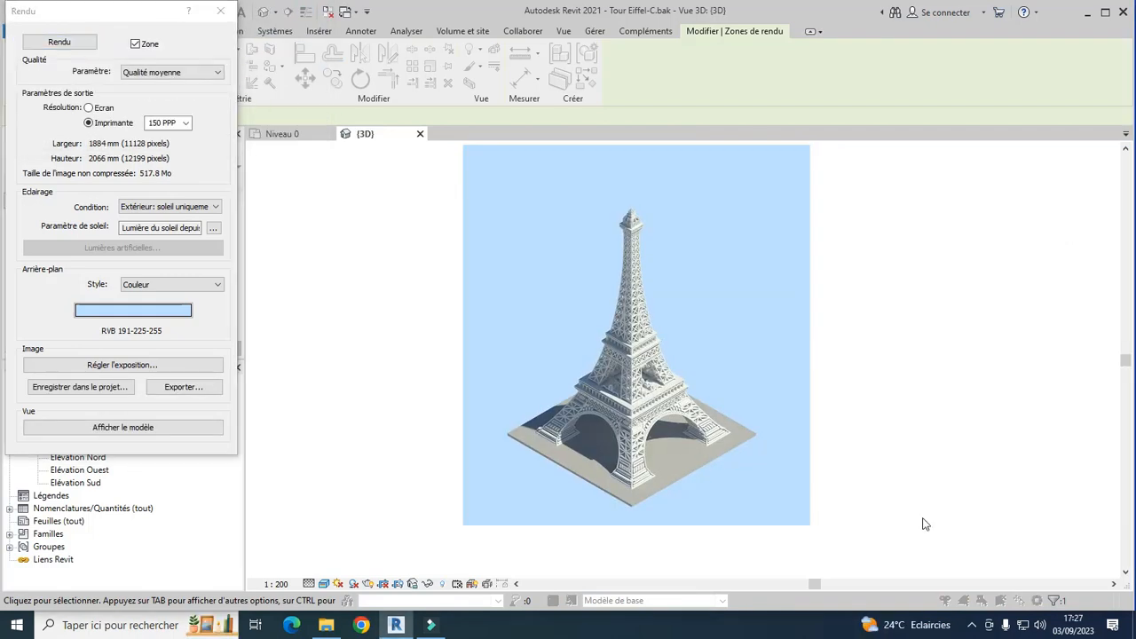
Step: Examine the rendered tower up close, from the arches and base through the platforms to the upper lattice, and as a whole
scroll(639, 448, "up", 2)
scroll(632, 514, "up", 5)
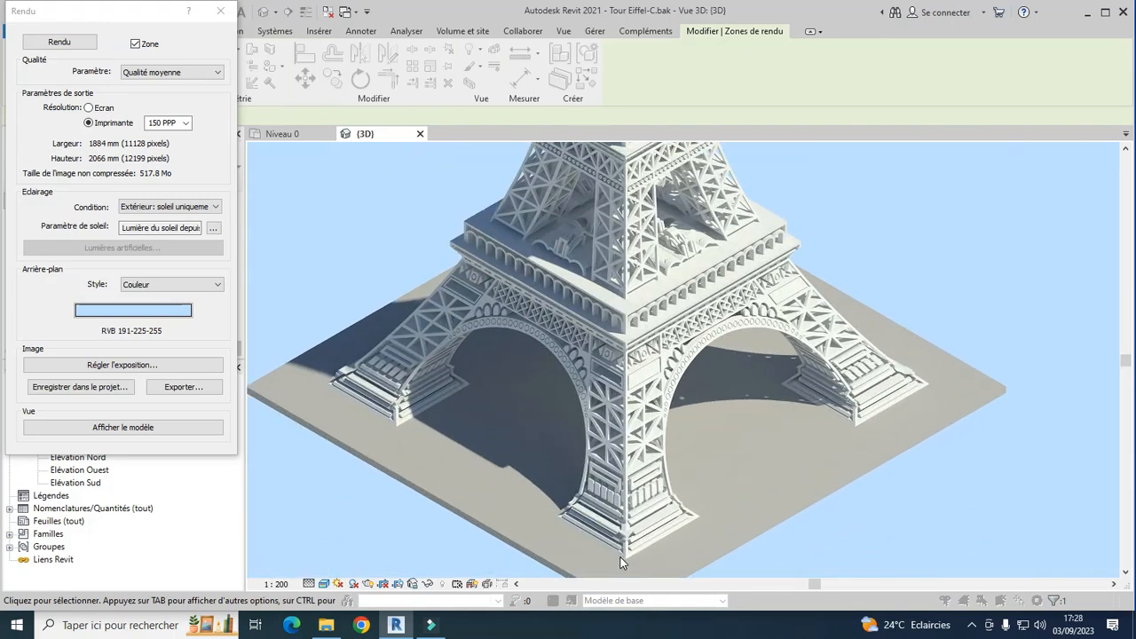
scroll(644, 532, "down", 4)
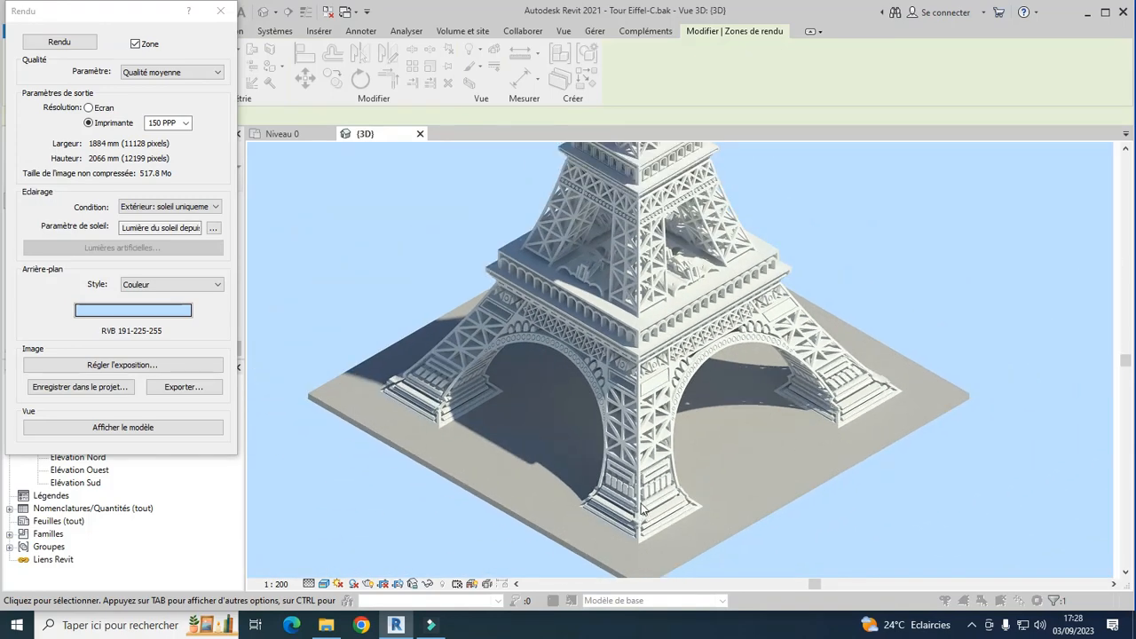
scroll(641, 322, "up", 3)
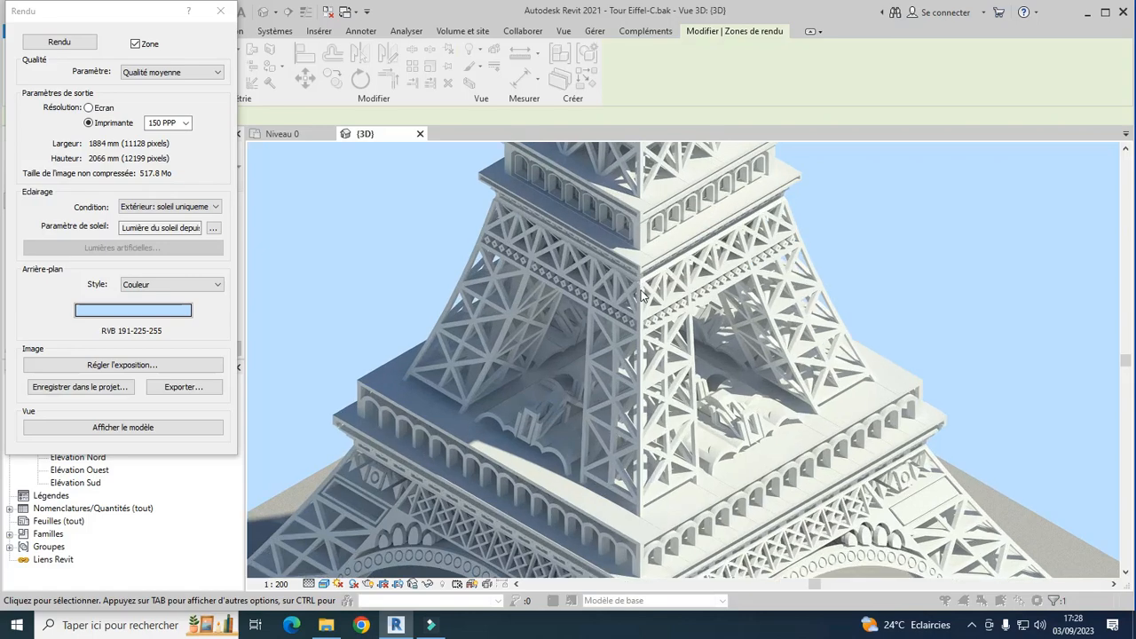
scroll(650, 456, "down", 5)
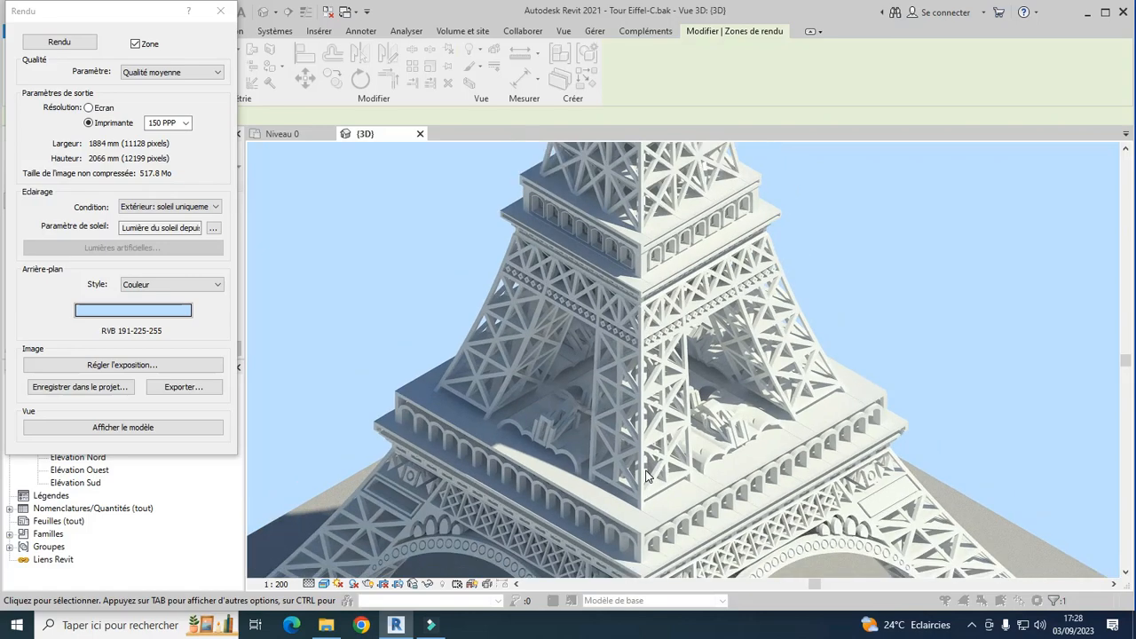
scroll(635, 275, "up", 4)
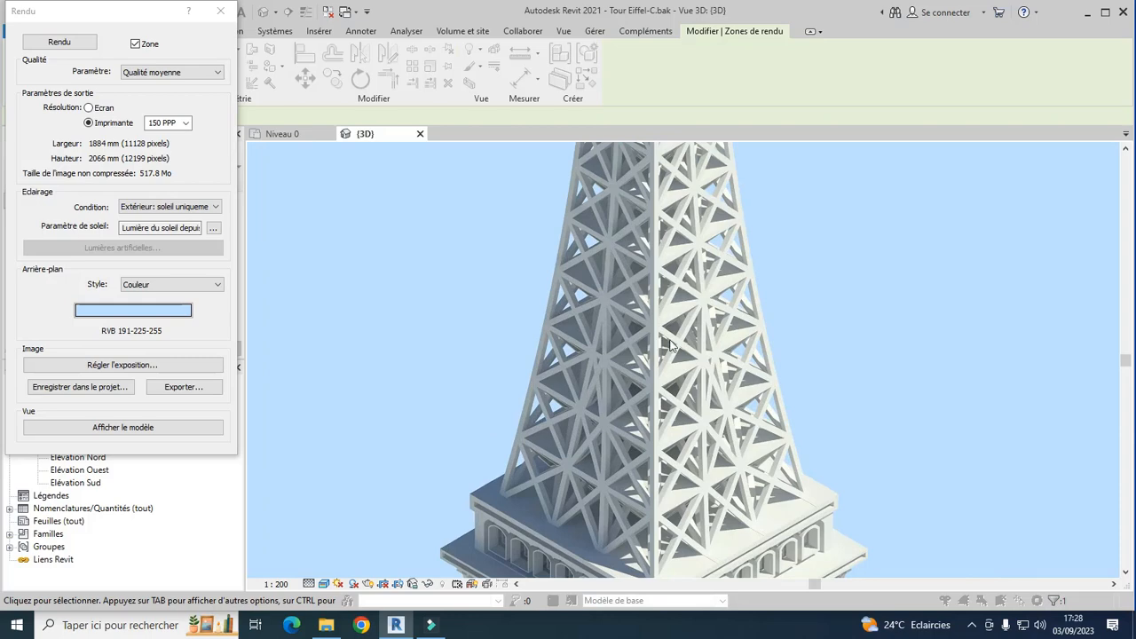
scroll(677, 360, "down", 5)
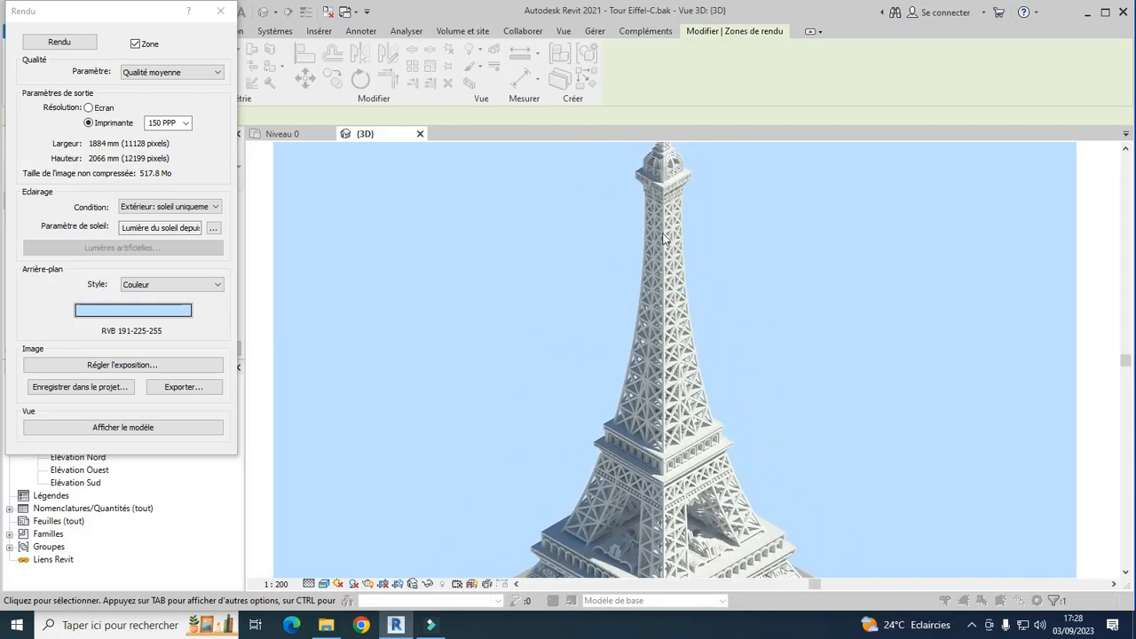
scroll(664, 238, "up", 5)
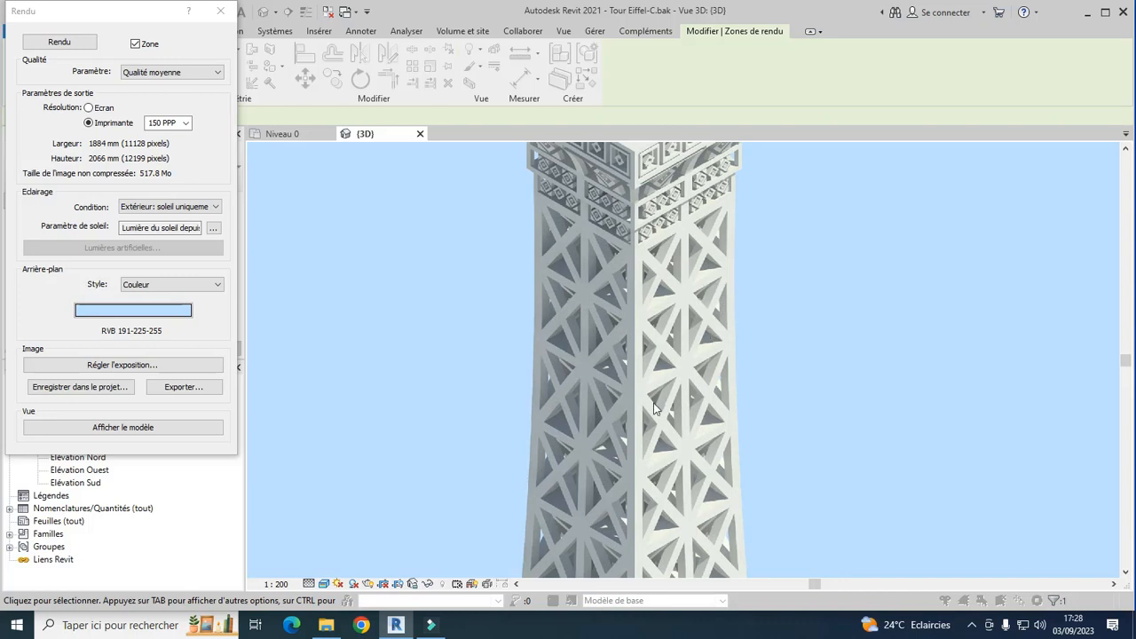
scroll(654, 408, "down", 2)
scroll(659, 397, "down", 6)
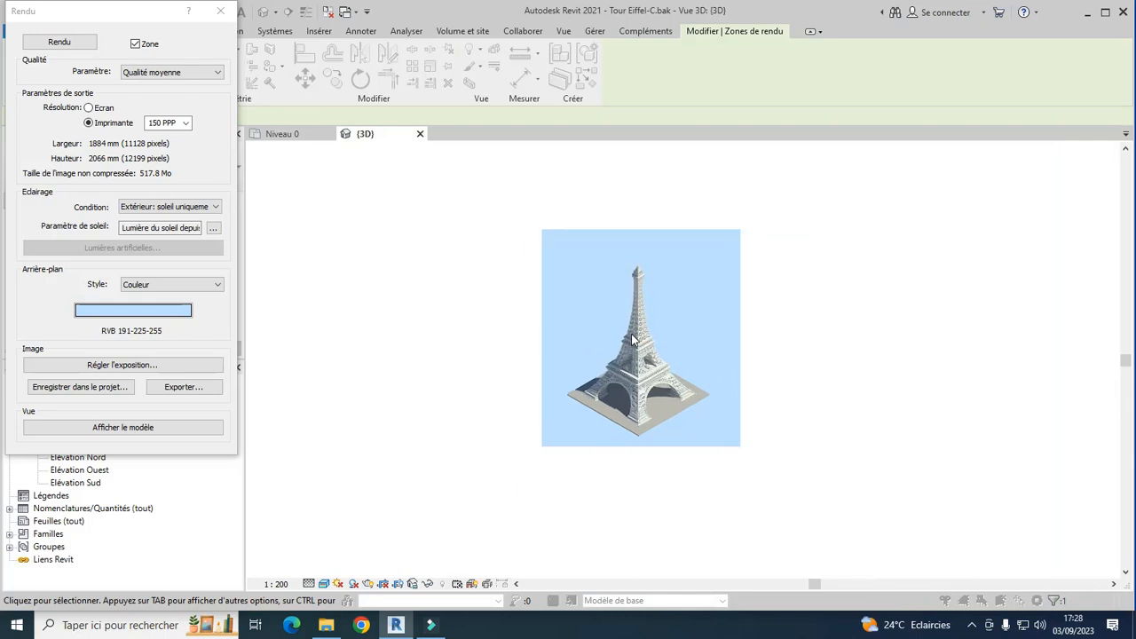
scroll(636, 347, "up", 4)
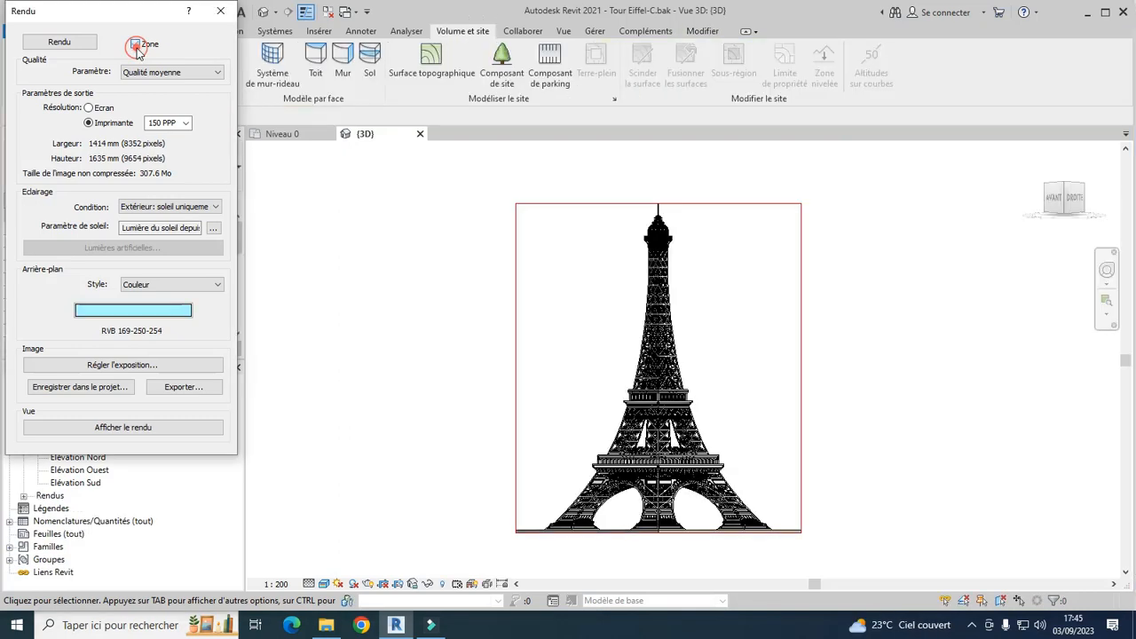
Step: Extend the render region's lower and upper edges around the tower to about 1414 by 1927 mm, and start the rendering at Qualité moyenne and 150 PPP
left_click(517, 453)
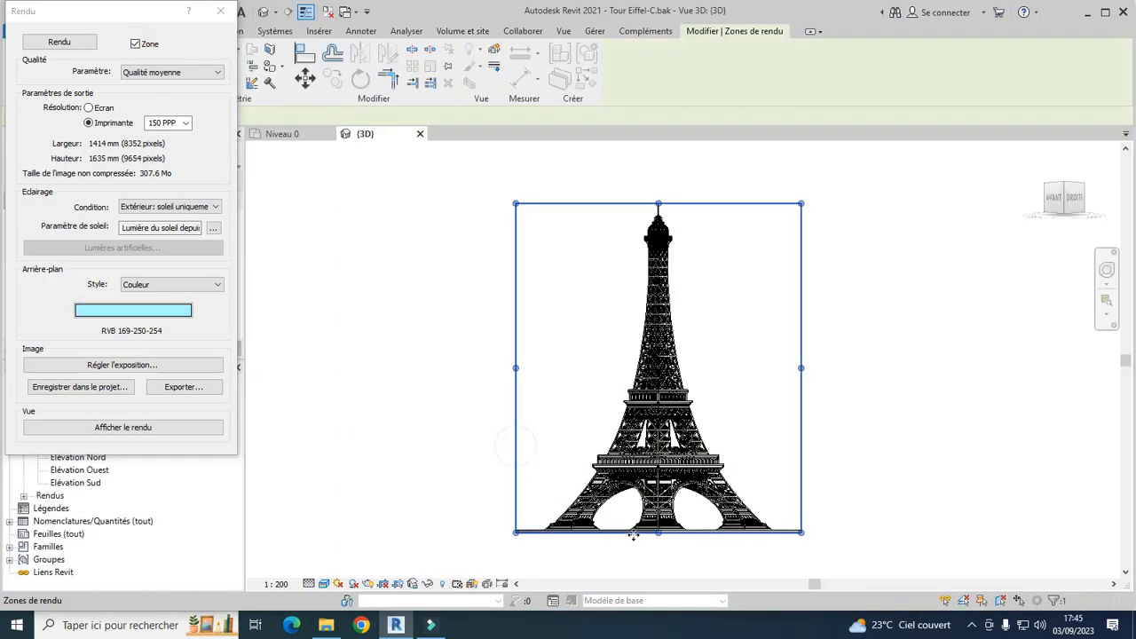
left_click_drag(657, 533, 659, 558)
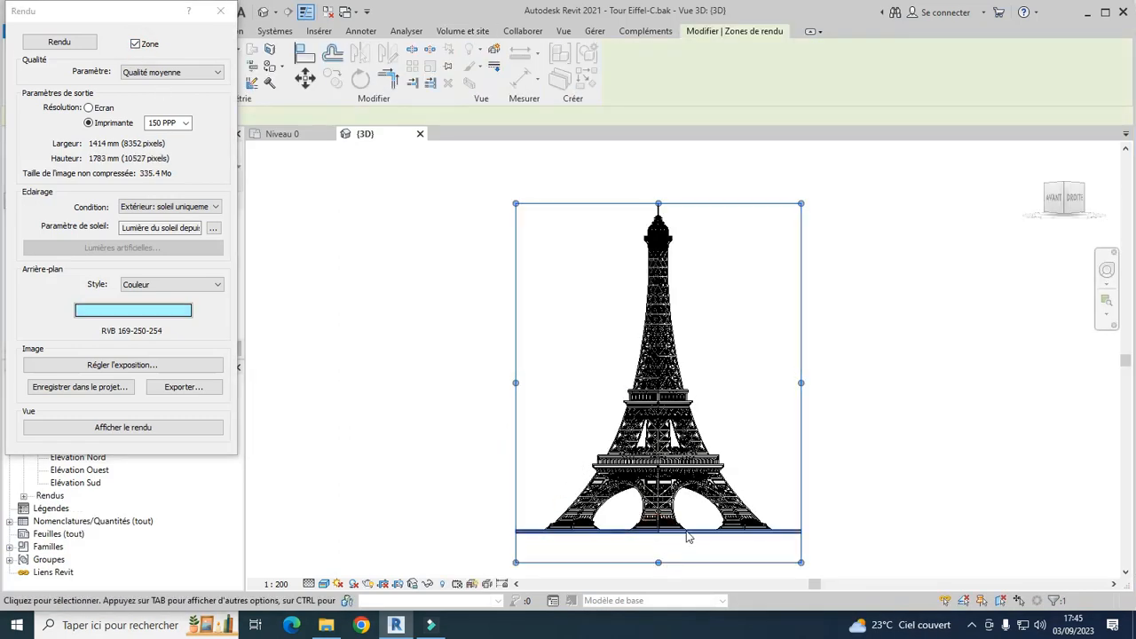
left_click_drag(651, 190, 651, 169)
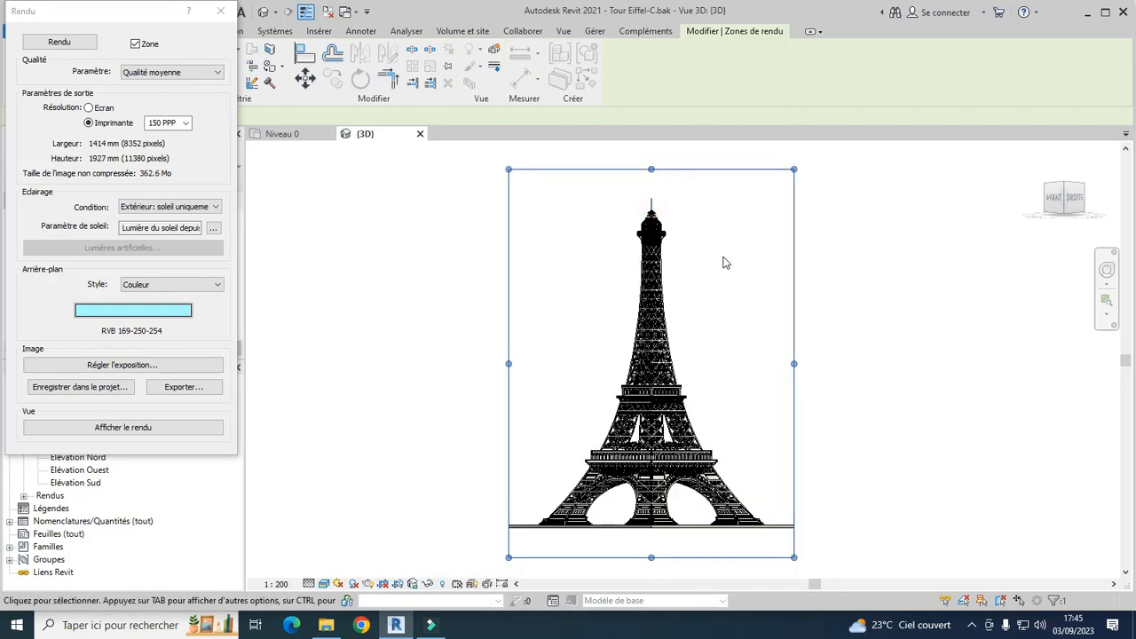
scroll(701, 334, "up", 1)
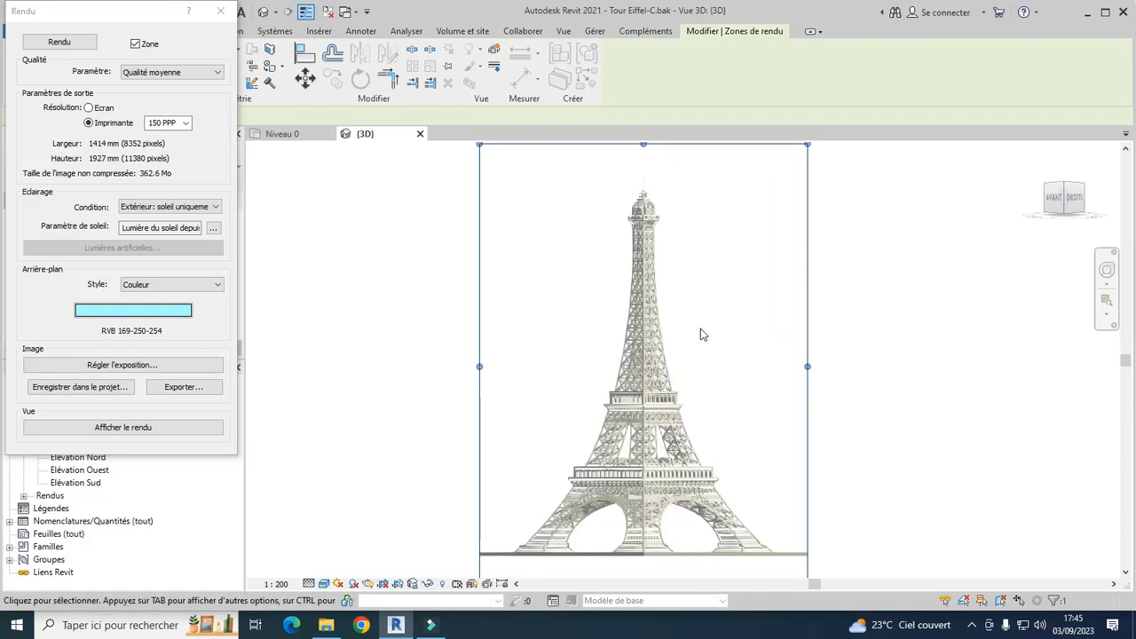
left_click(67, 45)
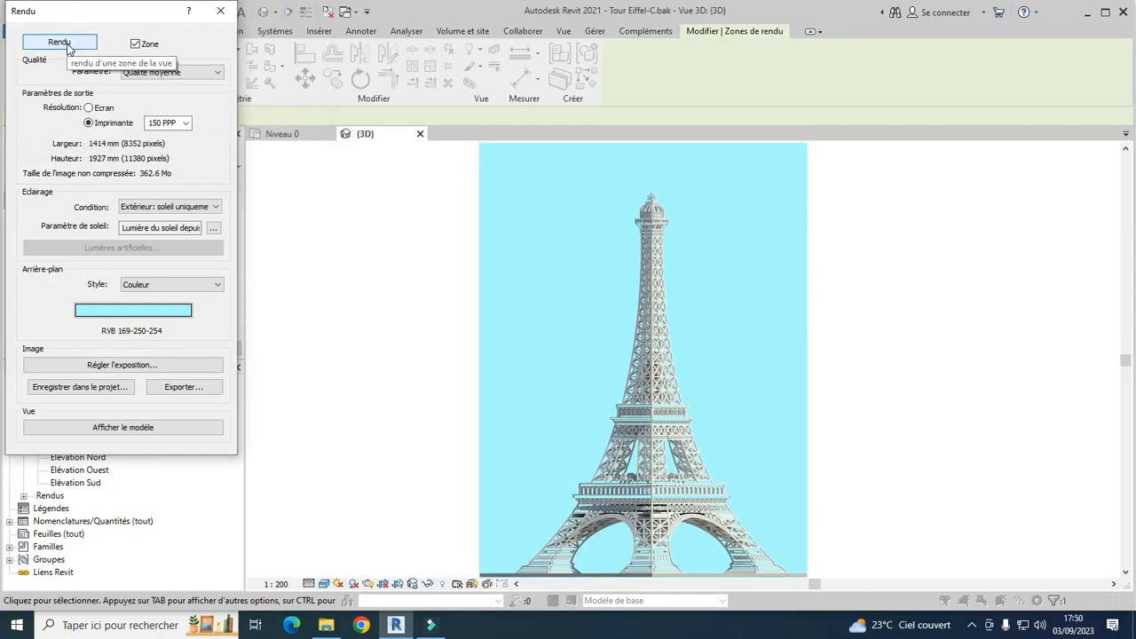
Step: Examine the rendered front corner view of the tower as a whole and up close, from the arches and platforms through the lattice to the dome and antenna
scroll(643, 273, "down", 2)
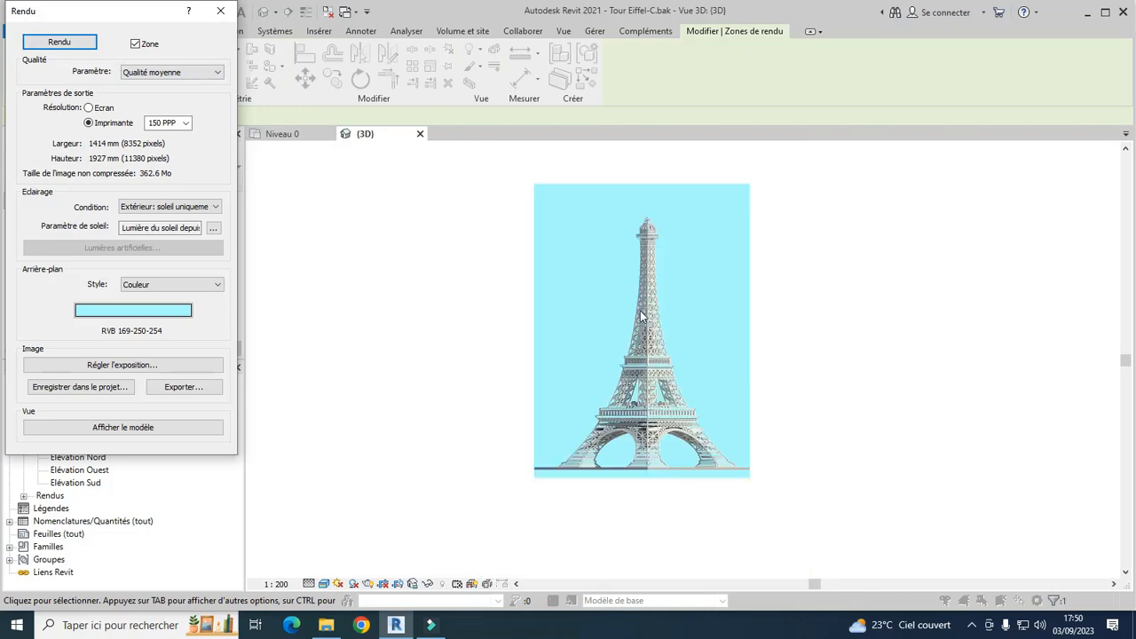
scroll(649, 412, "up", 4)
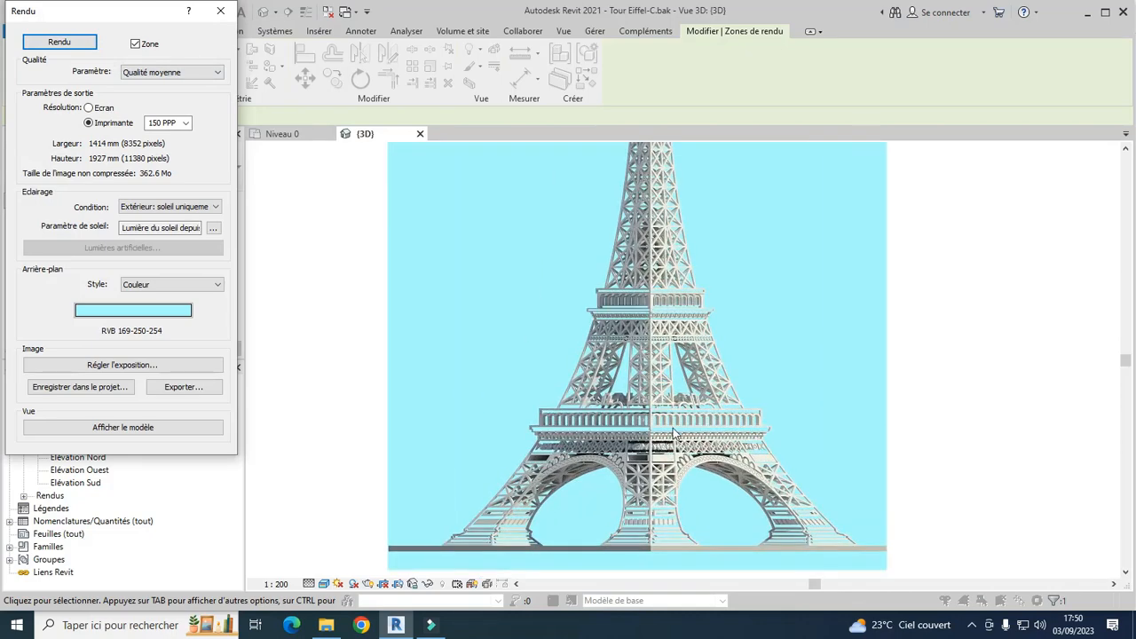
scroll(668, 409, "up", 3)
scroll(657, 301, "down", 4)
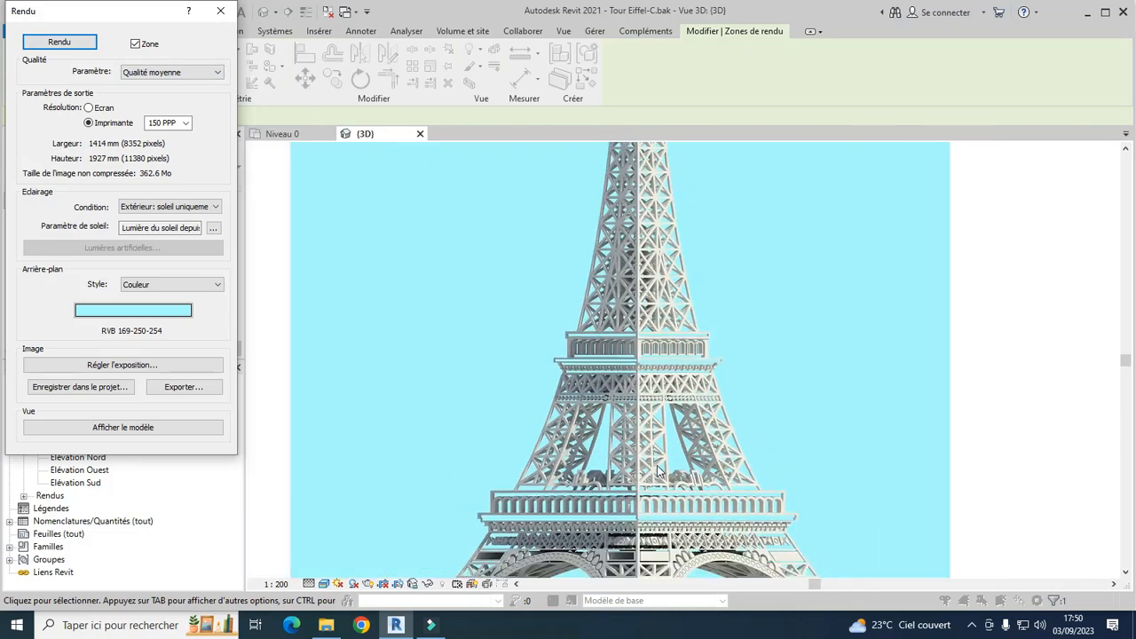
scroll(657, 301, "up", 5)
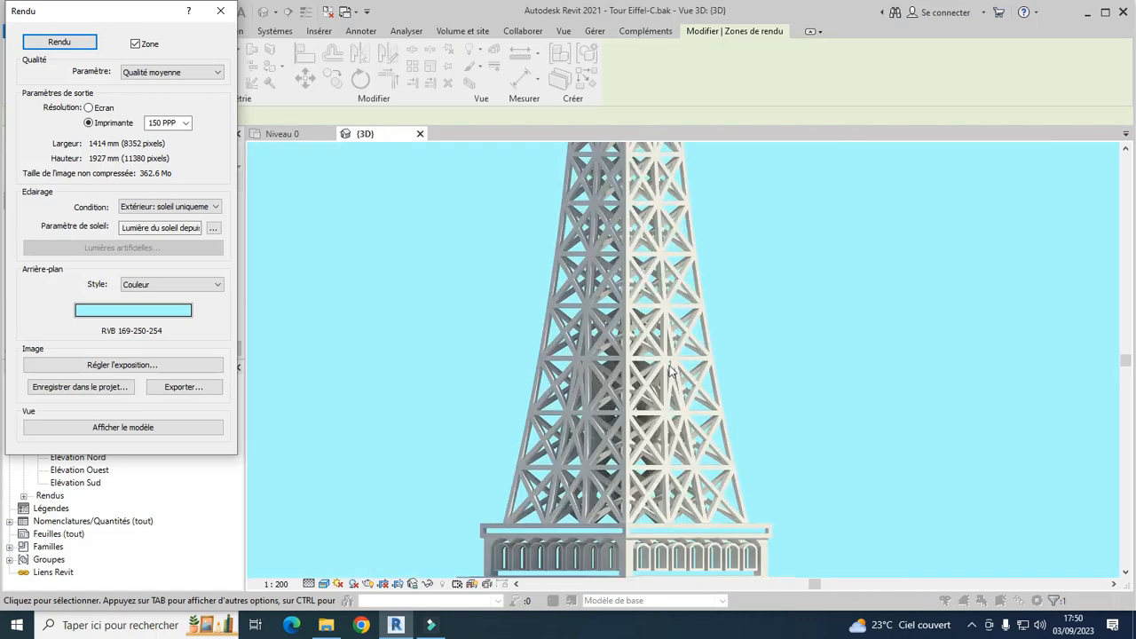
scroll(657, 418, "up", 2)
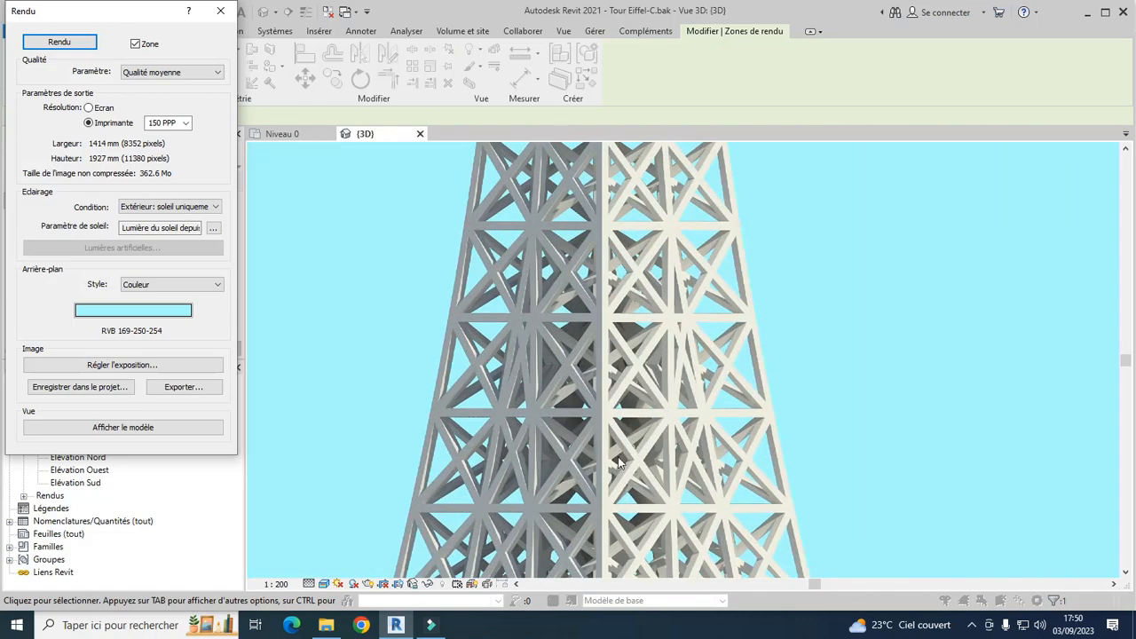
scroll(614, 479, "down", 2)
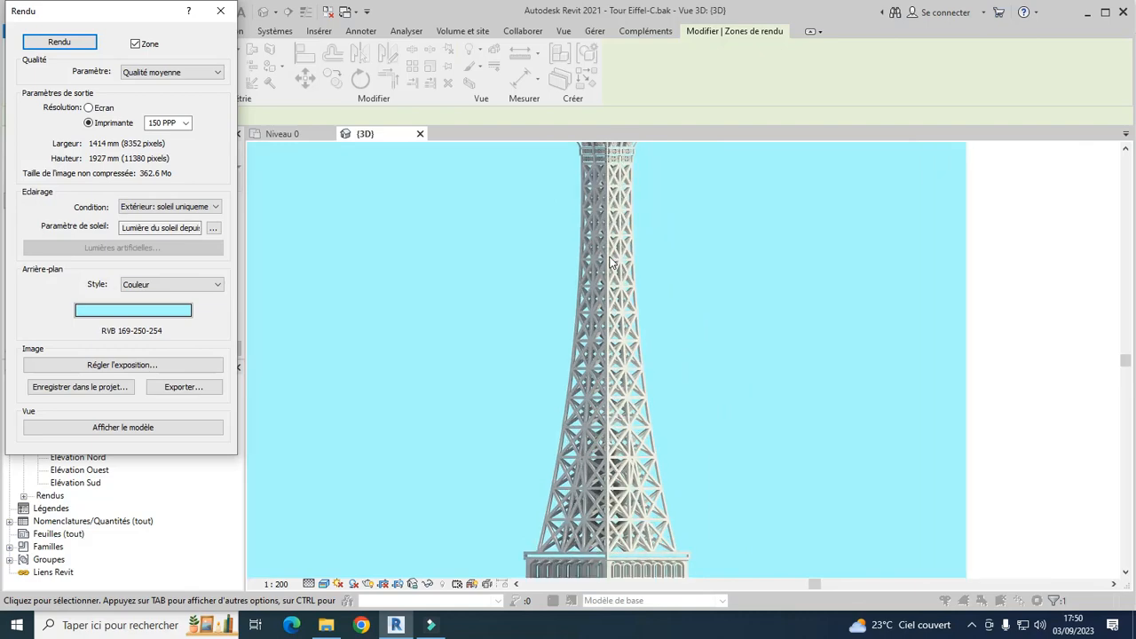
scroll(612, 260, "up", 1)
scroll(624, 460, "down", 3)
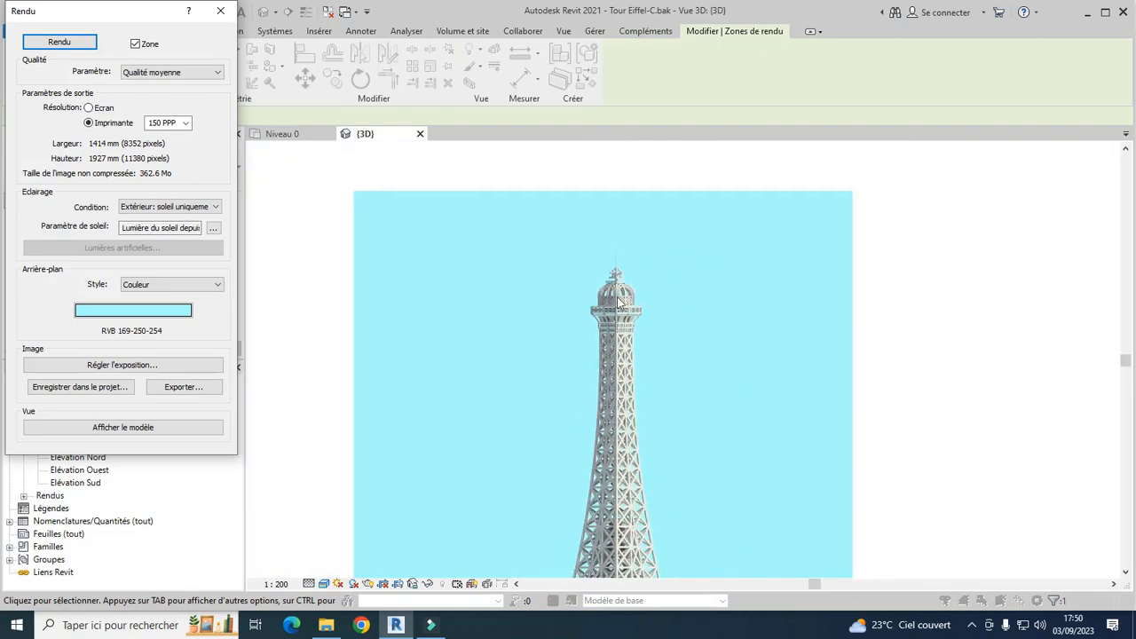
scroll(626, 262, "up", 3)
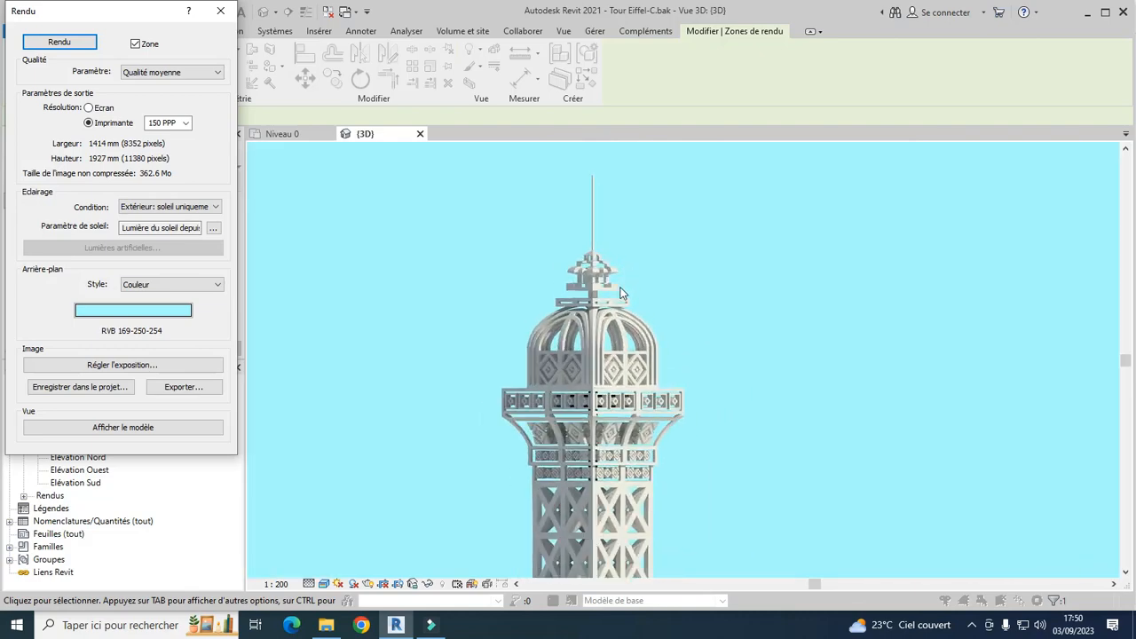
scroll(603, 286, "down", 3)
scroll(596, 298, "down", 2)
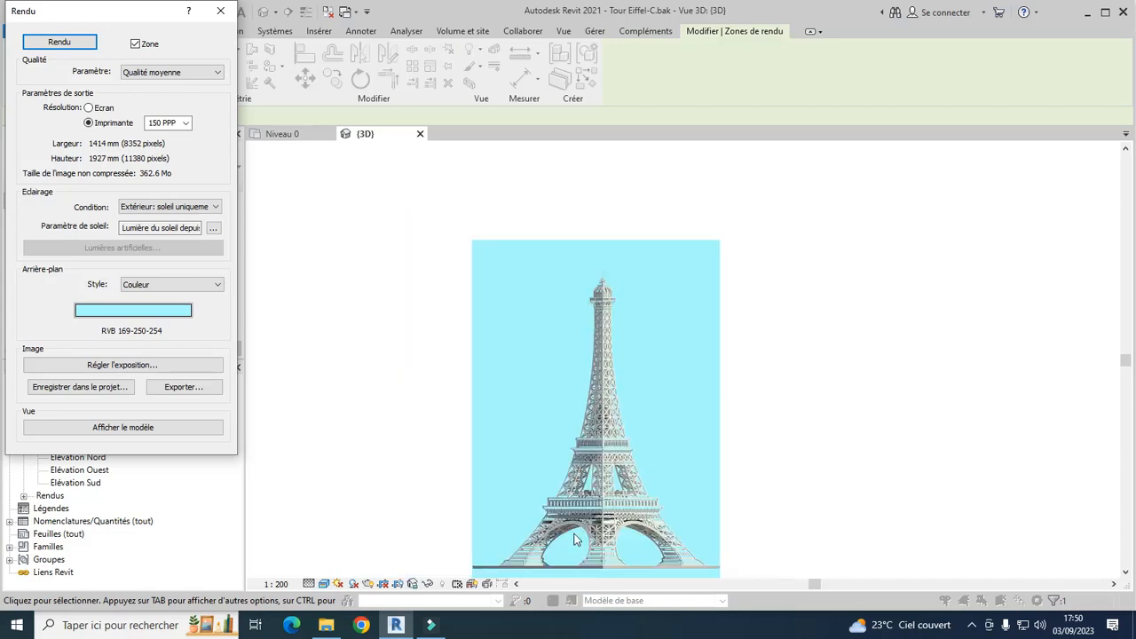
scroll(572, 562, "up", 1)
scroll(573, 563, "up", 1)
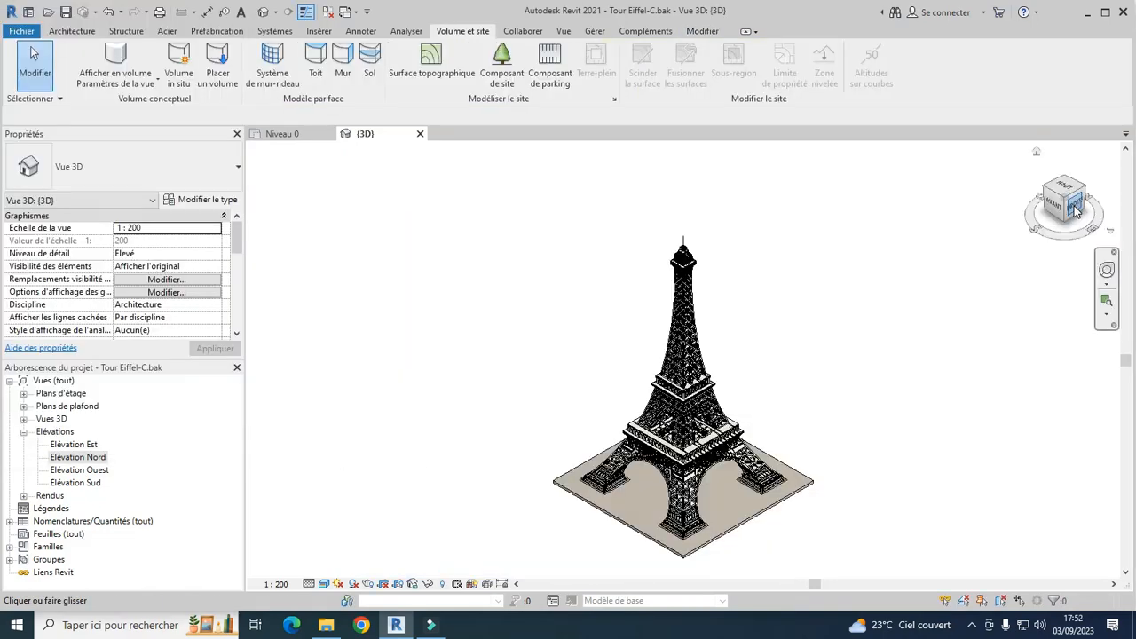
Step: Turn the 3D model view from the isometric orientation to the tower's right side and on to its rear side
left_click(882, 304)
left_click(1075, 206)
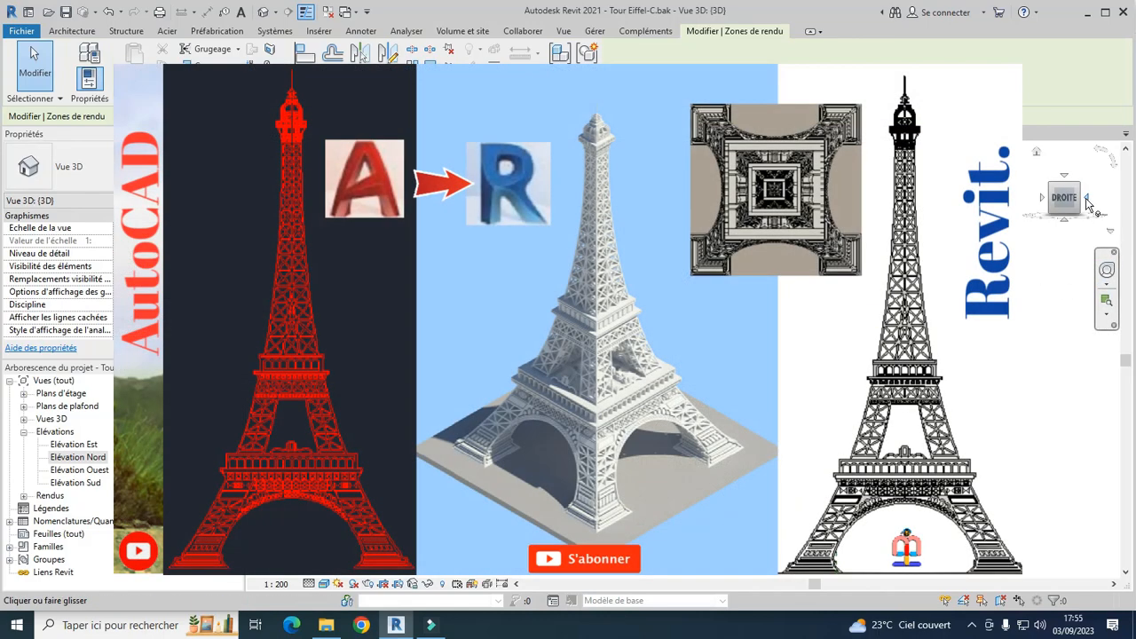
left_click(1087, 198)
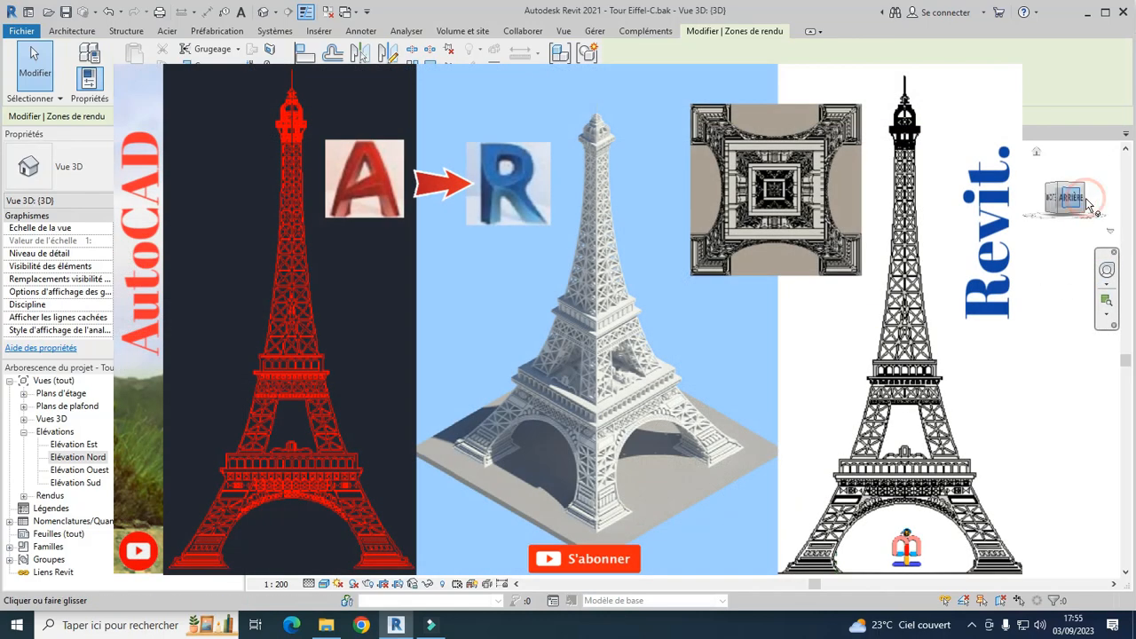
left_click(1086, 199)
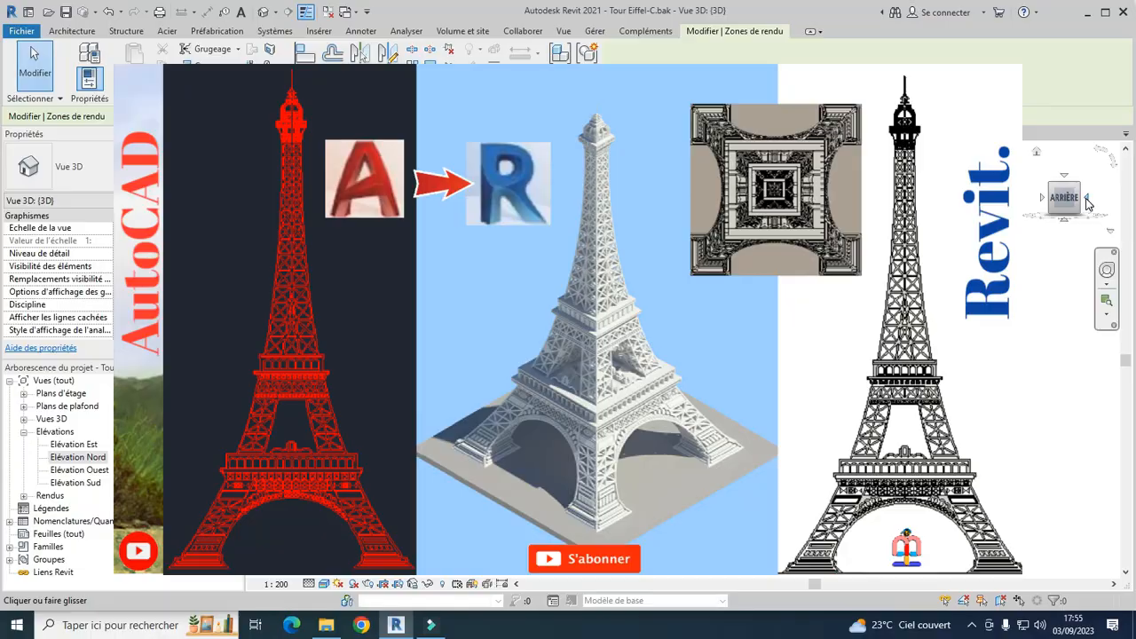